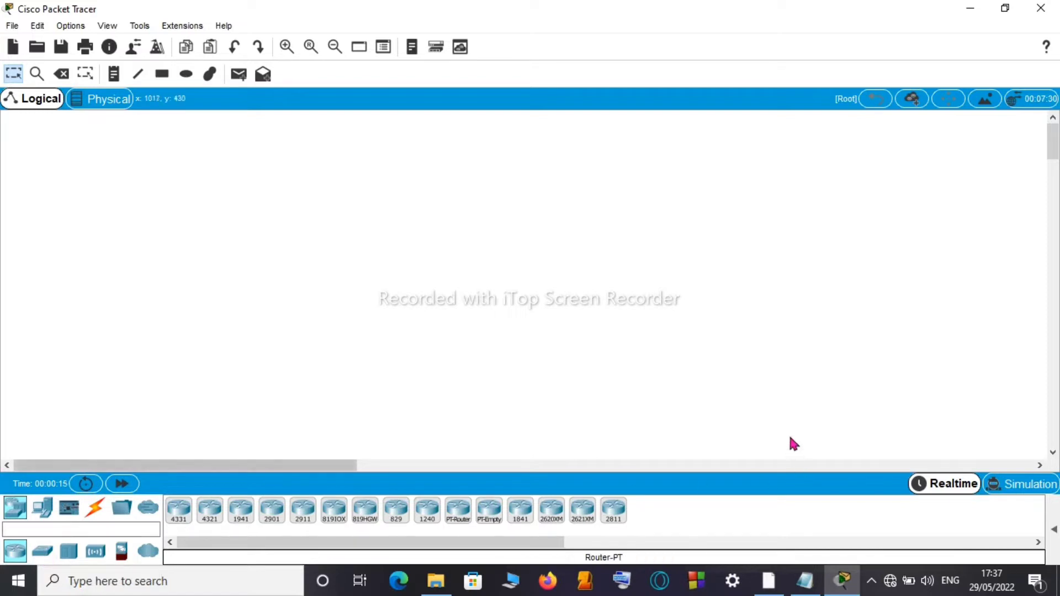
Step: Review the configuration plan in Notepad, then minimize it
mouse_move(811, 574)
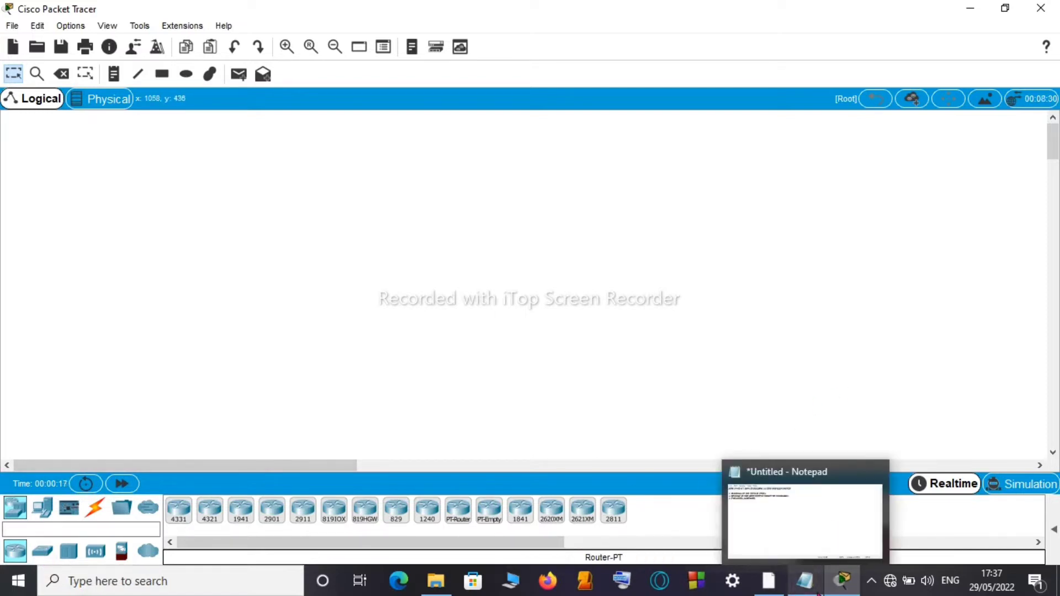
left_click(812, 538)
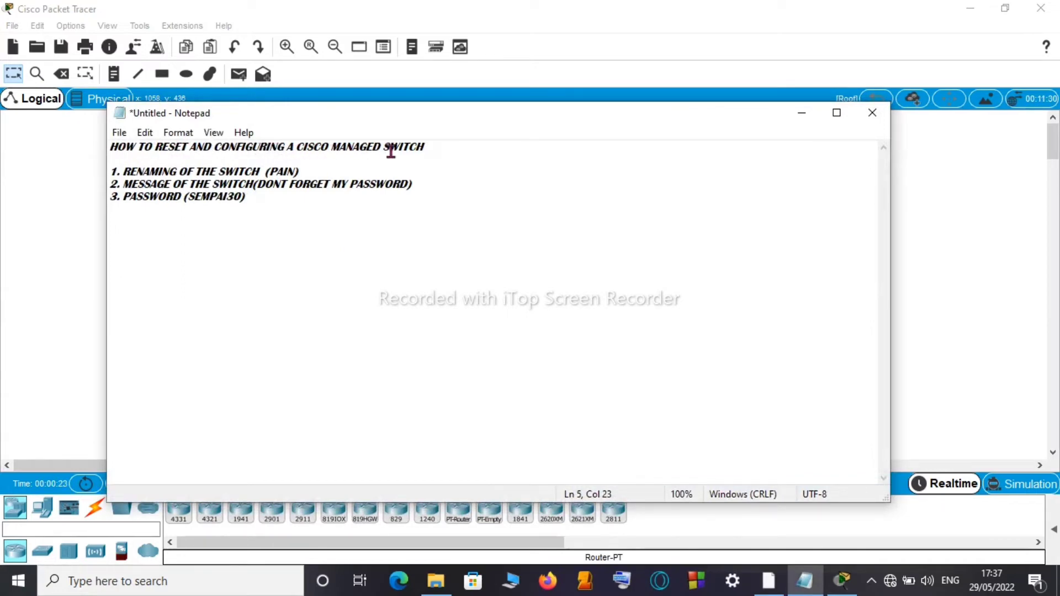
left_click(803, 112)
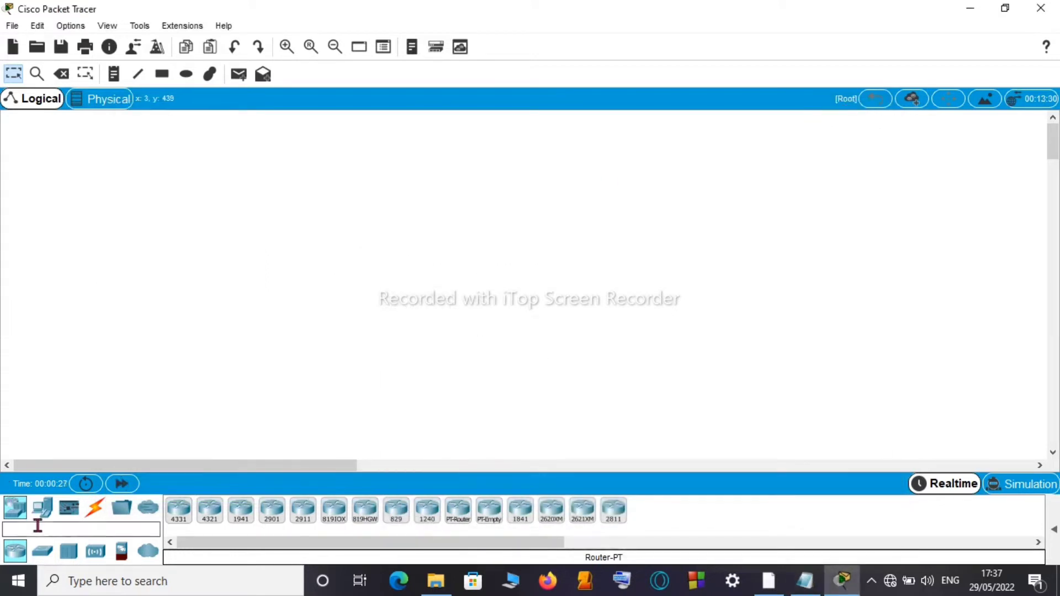
Step: Place a 2960 switch from the Switches category on the workspace as Switch0
left_click(43, 554)
mouse_move(42, 555)
left_mouse_down()
mouse_move(66, 517)
mouse_move(285, 307)
mouse_move(18, 577)
mouse_move(40, 551)
left_mouse_up()
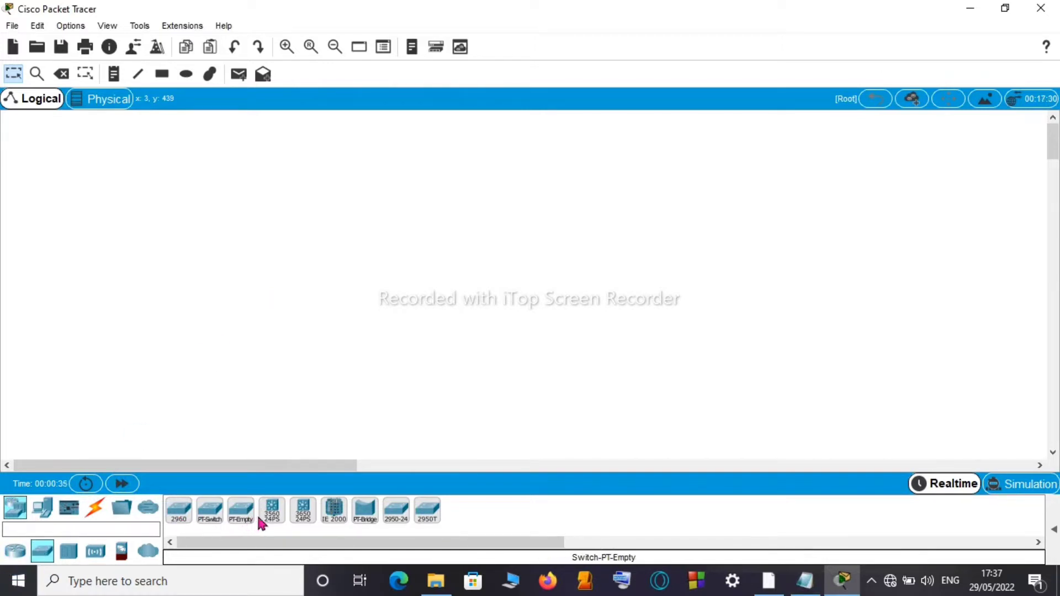
left_click(333, 513)
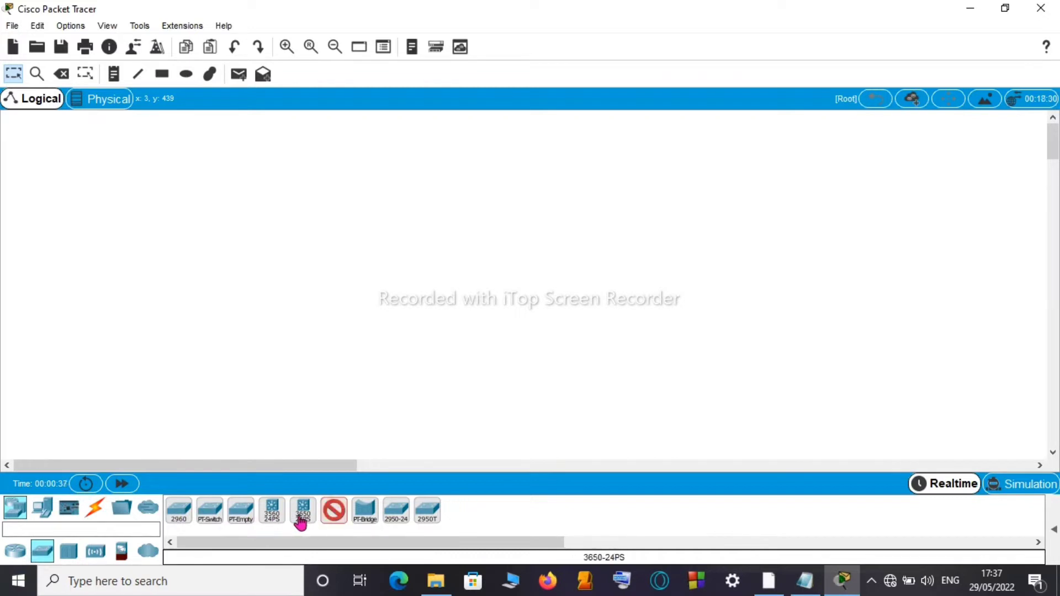
left_click(180, 518)
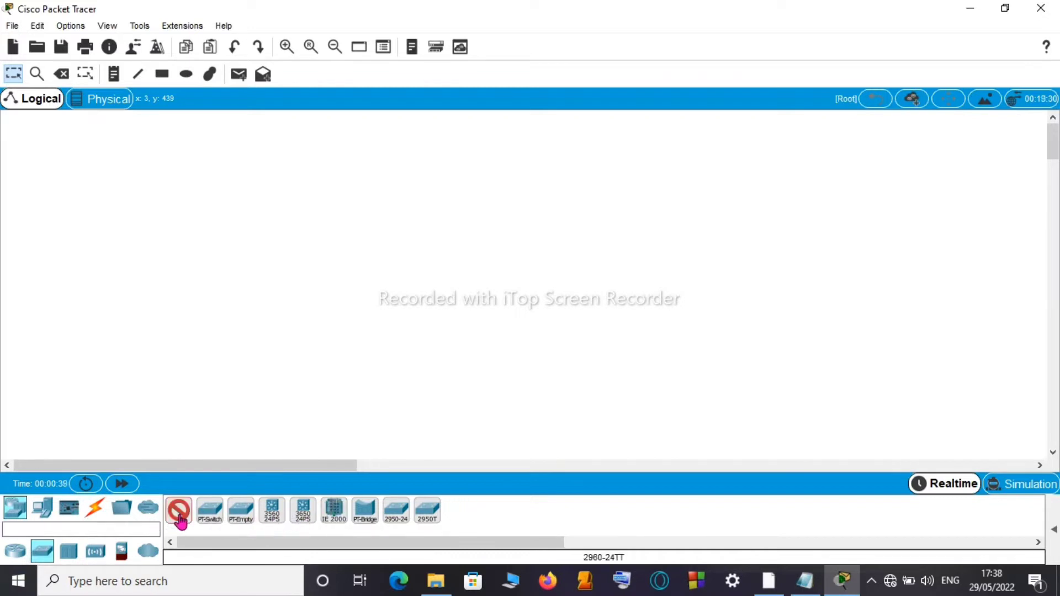
left_click(439, 258)
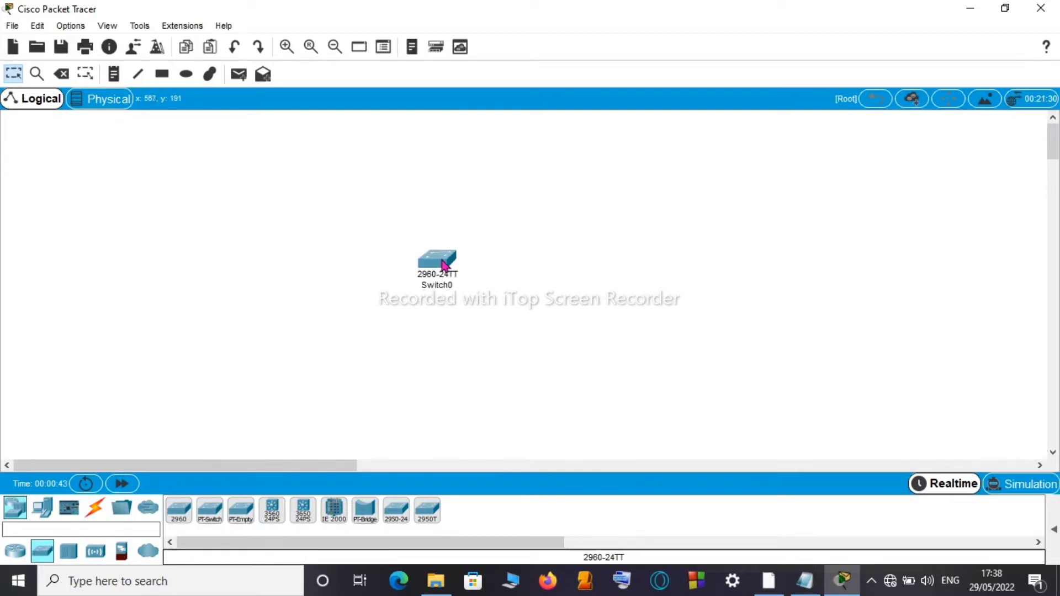
mouse_move(443, 263)
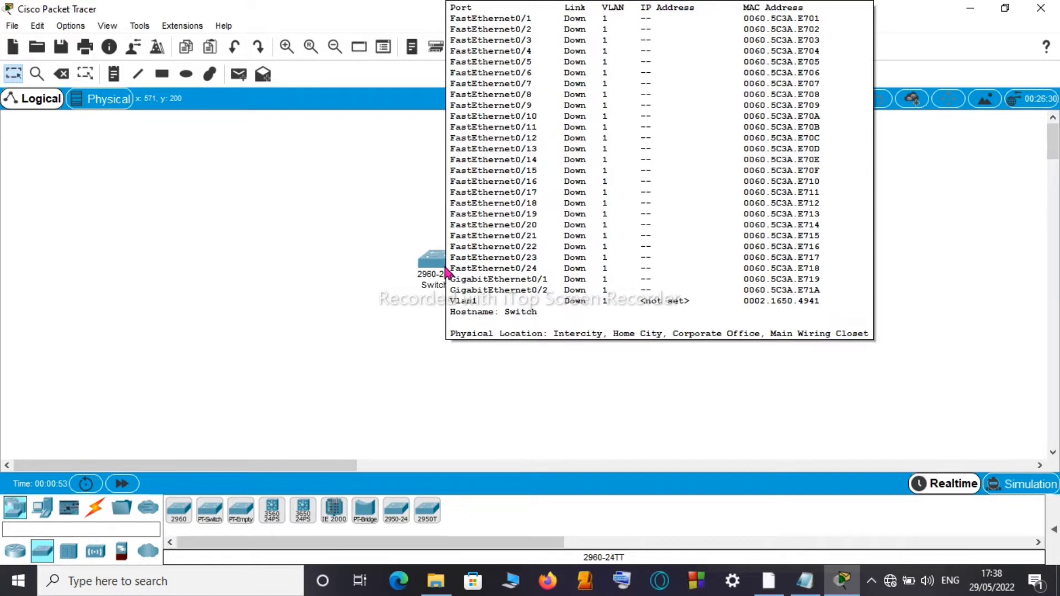
Step: Open Switch0's CLI and start the session at the Switch> prompt
left_click(445, 272)
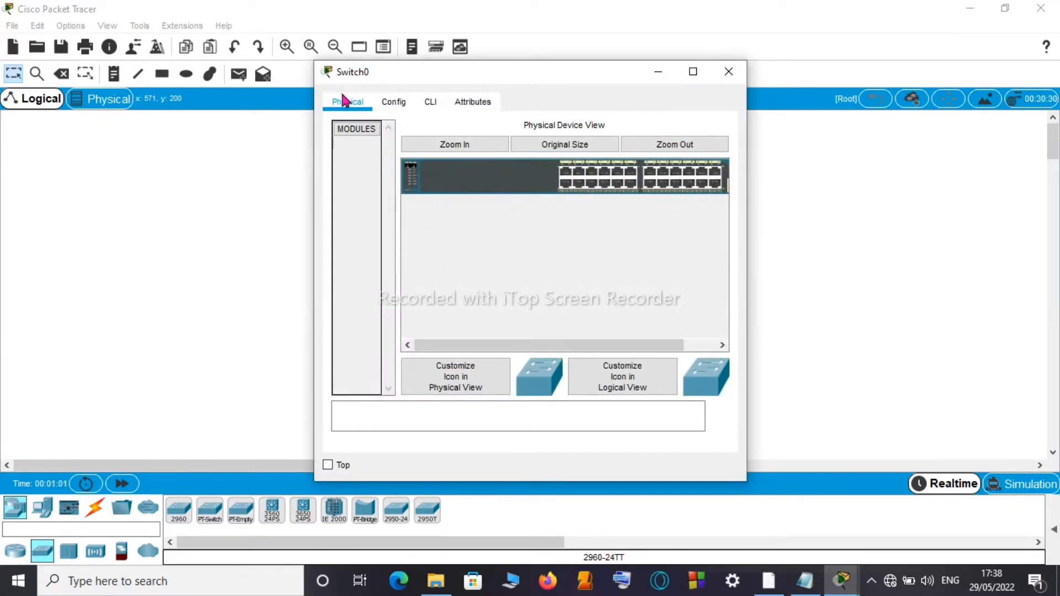
left_click(434, 105)
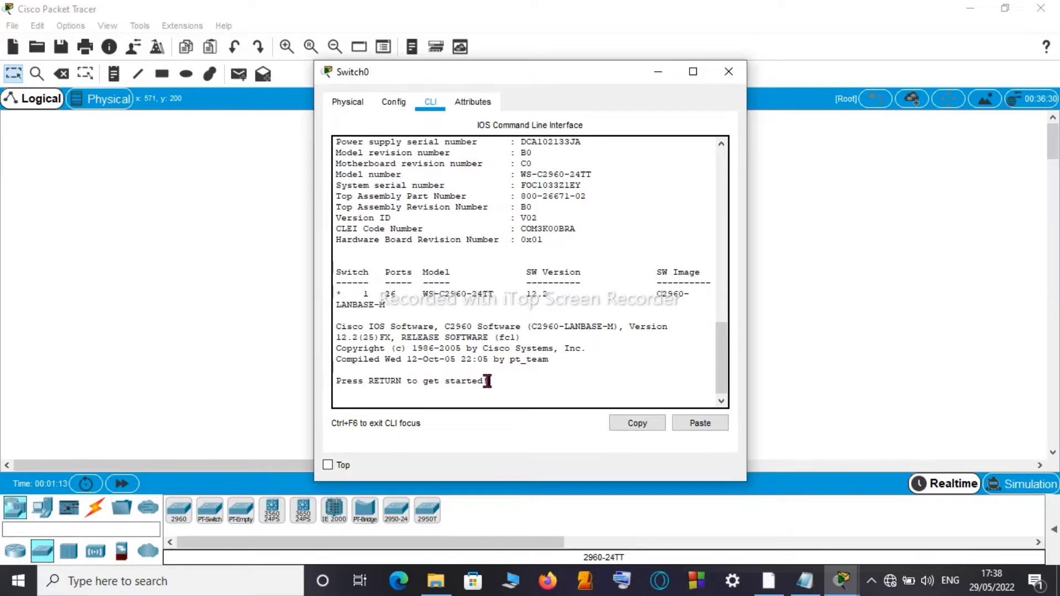
key("Return")
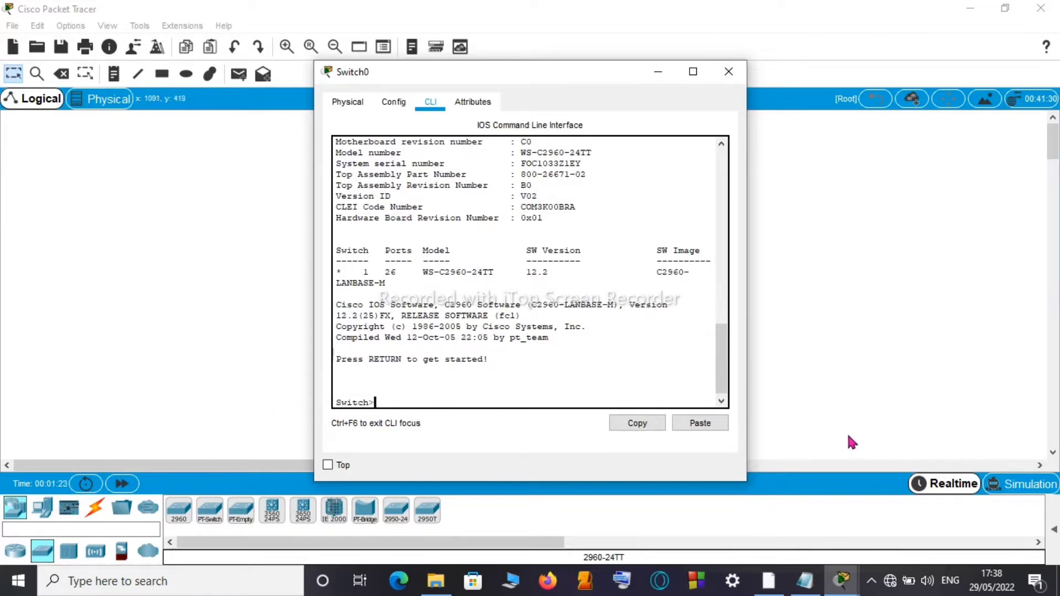
Step: Check the hostname PAIN in the Notepad plan, then hide the notes
left_click(804, 581)
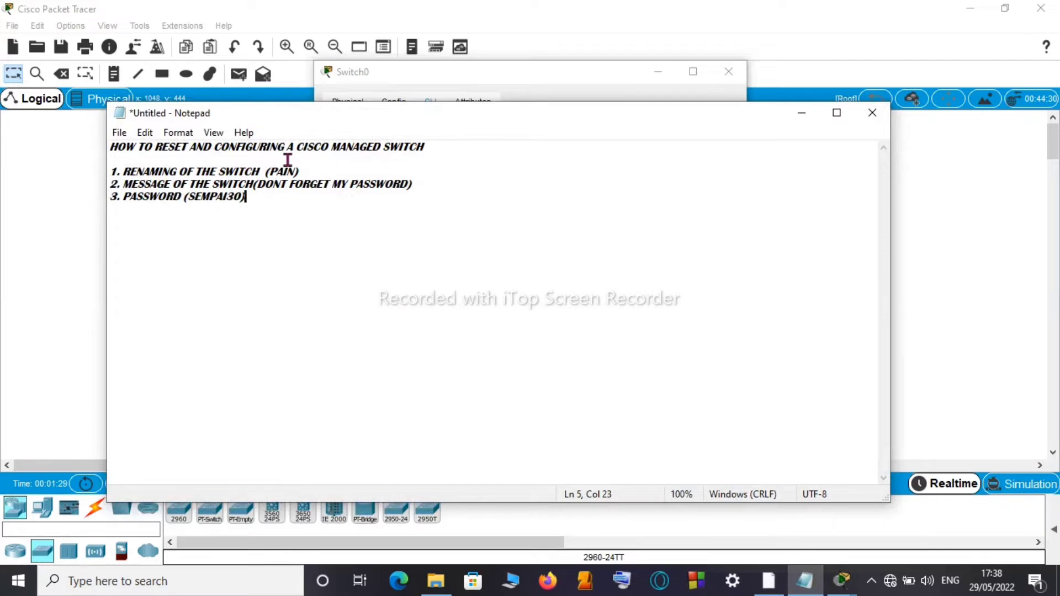
left_click_drag(271, 171, 297, 171)
left_click(802, 114)
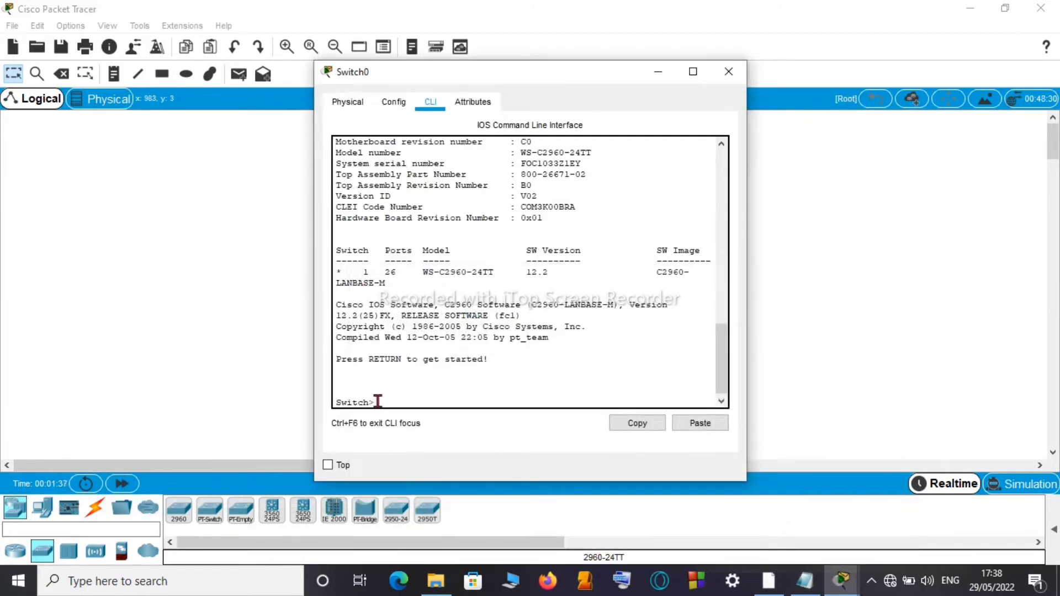
Step: Enter privileged EXEC mode on Switch0 with the enable command
key("Return")
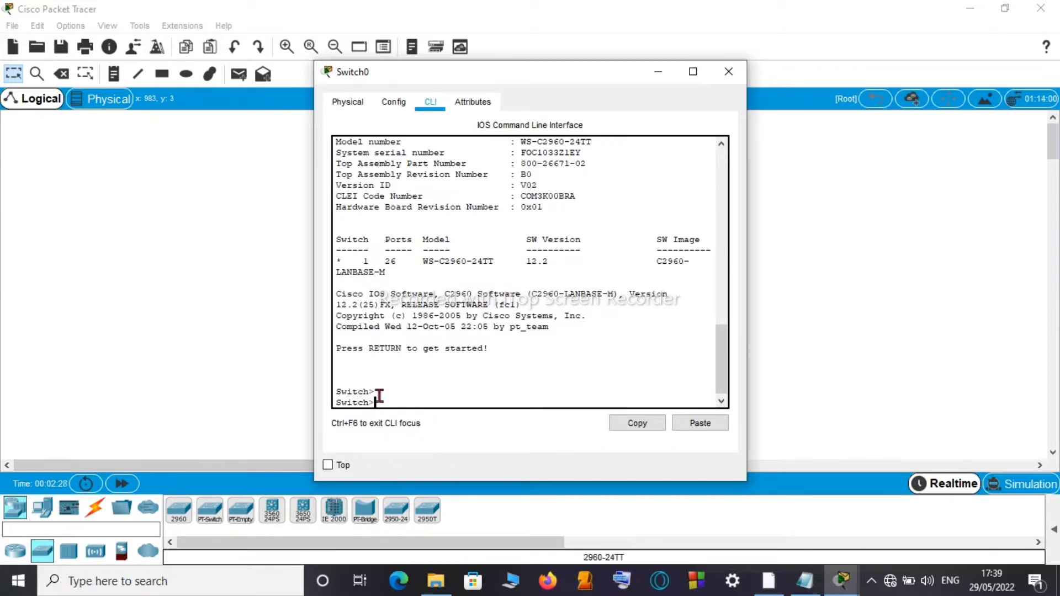
key("Return")
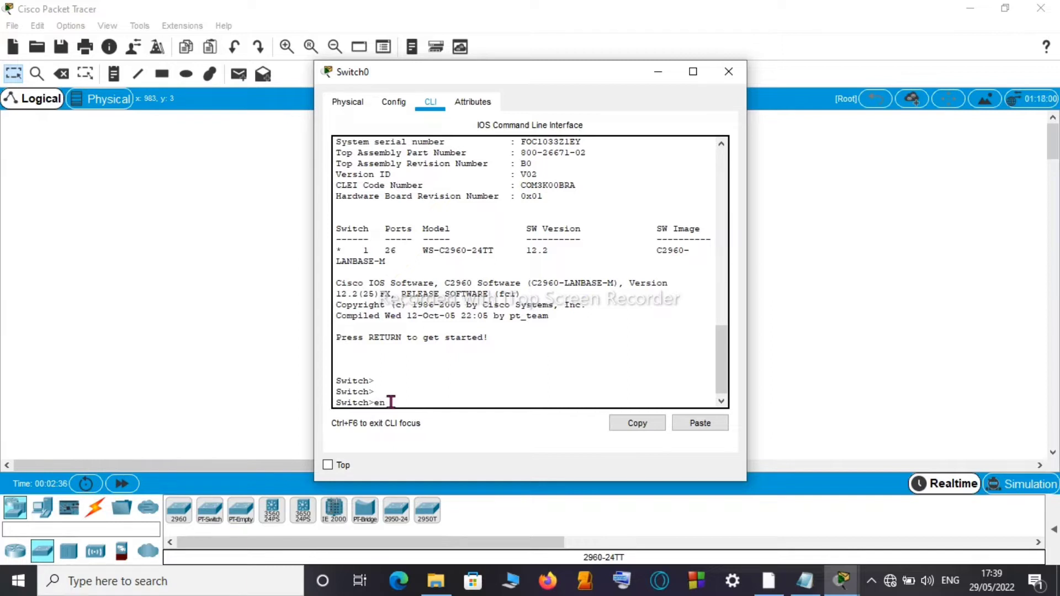
type("enable")
key("Return")
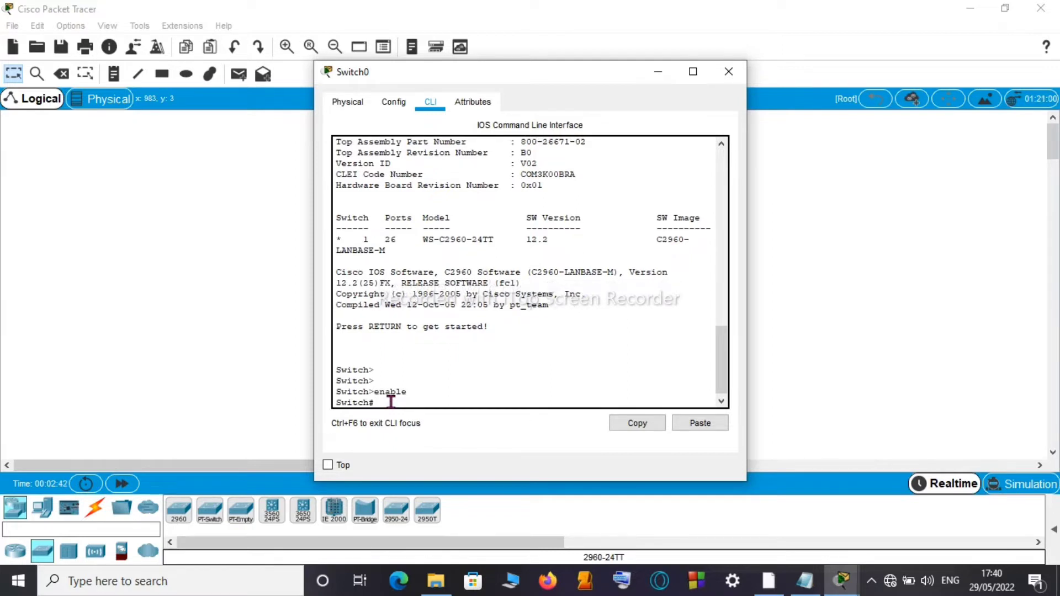
key("Return")
key("Return")
key("Return")
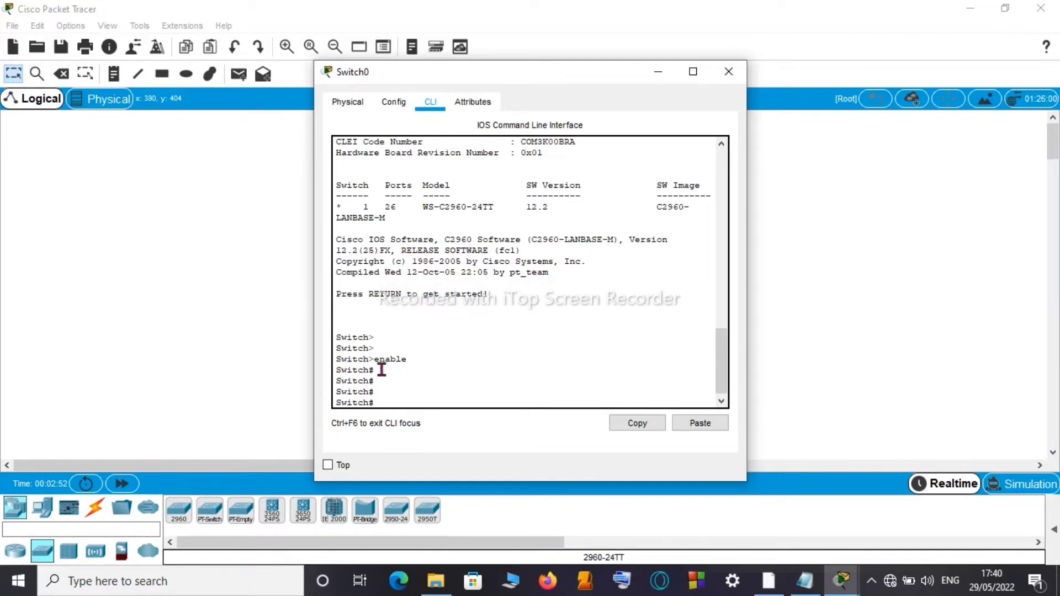
Step: Add a column of empty Switch# prompt lines
double_click(414, 366)
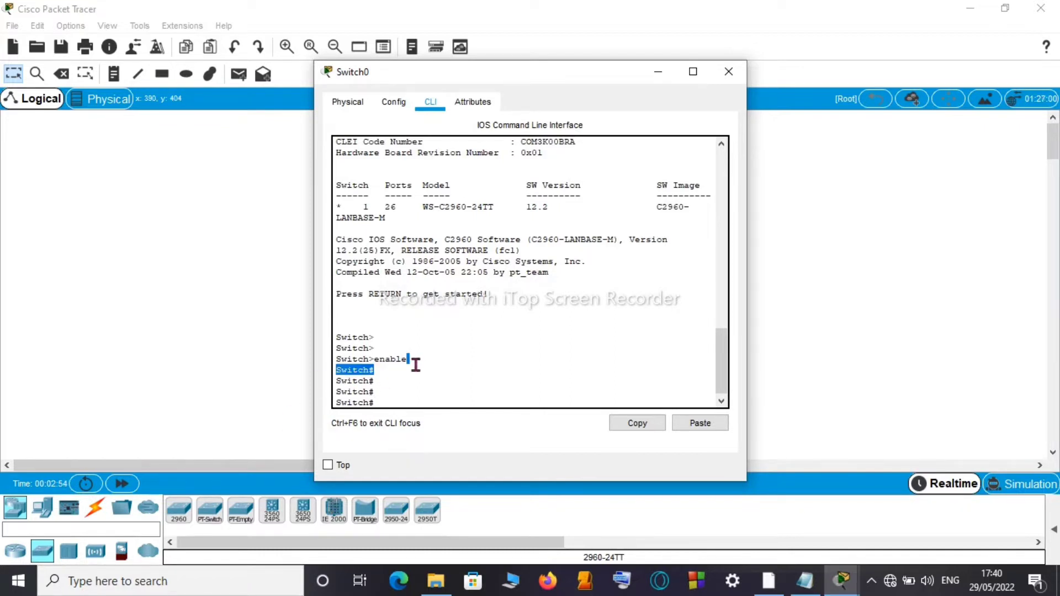
left_click(419, 368)
key("Return")
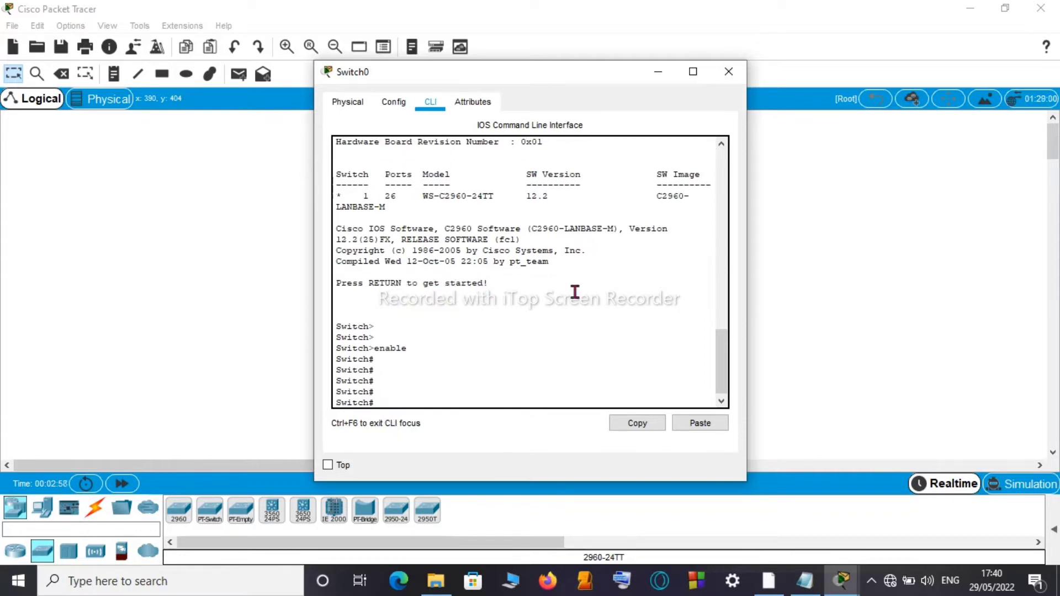
key("Return")
key("Return")
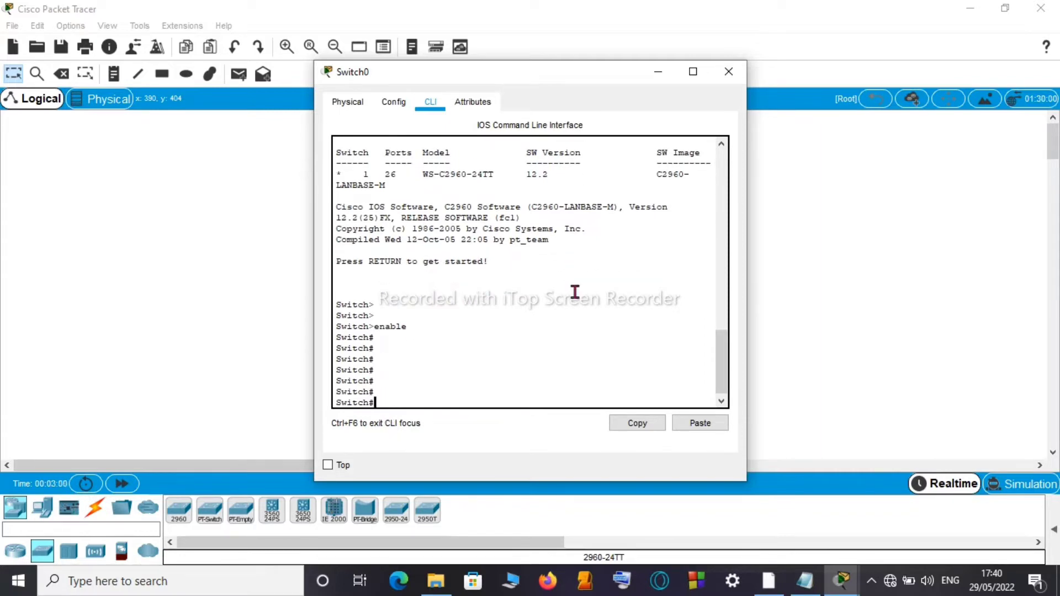
key("Return")
key("Return")
key("Return")
key("Return")
key("Return")
key("Return")
key("Return")
key("Return")
key("Return")
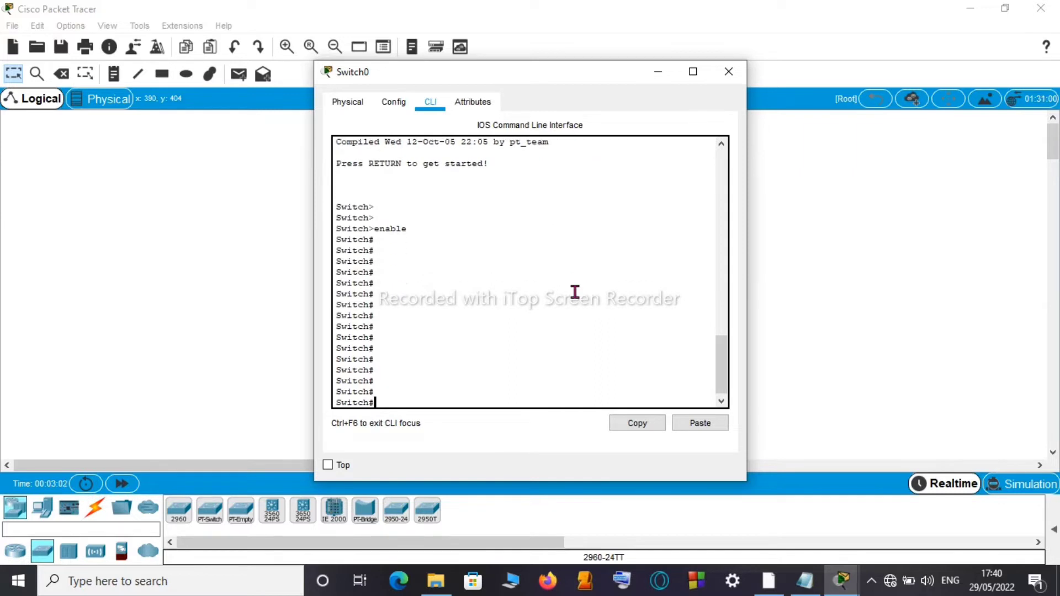
key("Return")
key("Return")
key("Return")
key("Return")
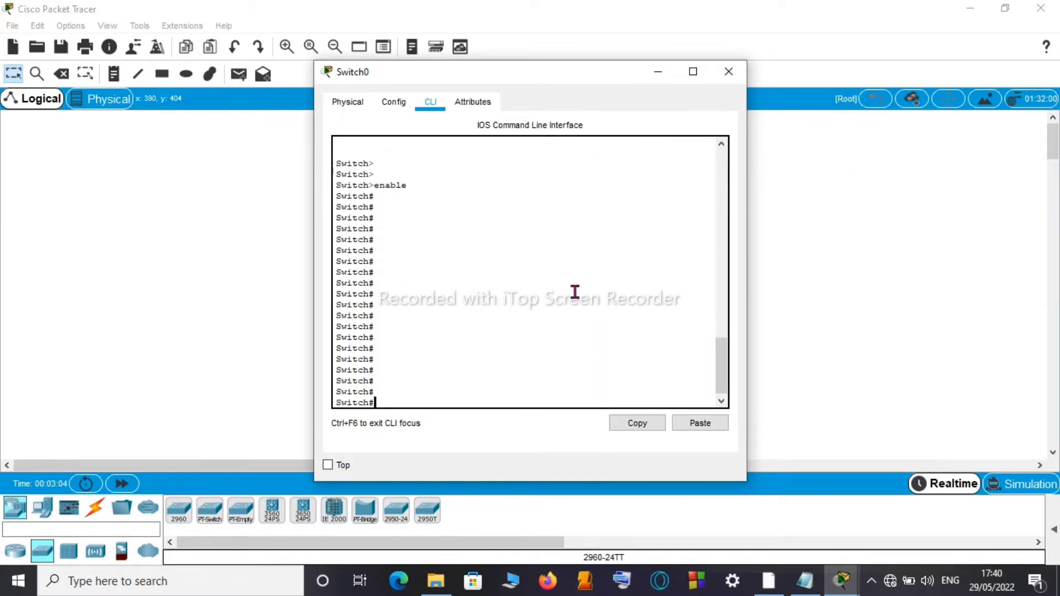
key("Return")
key("Return")
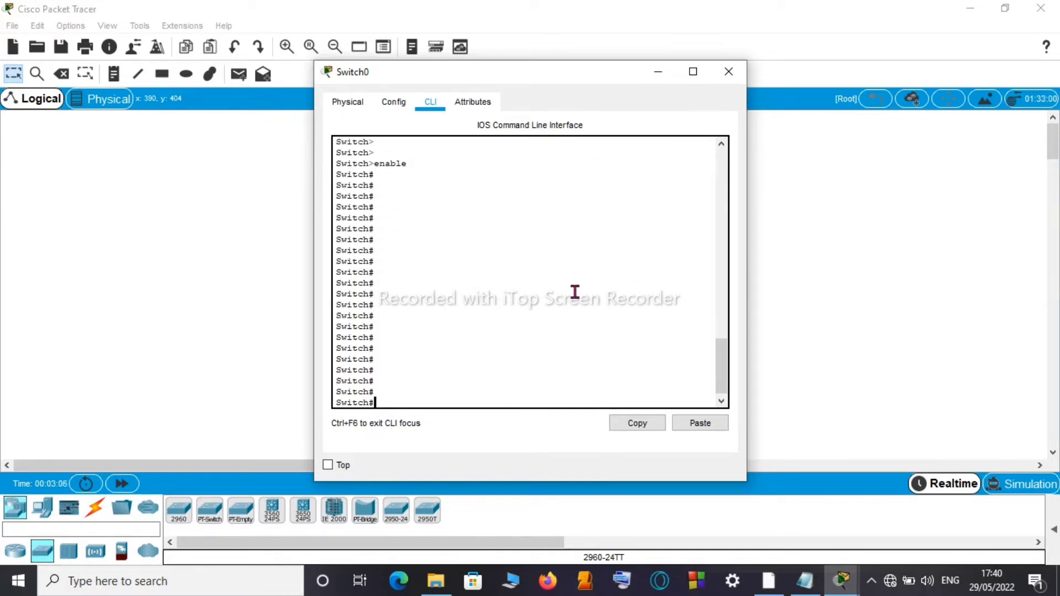
key("Return")
key("Return")
key("Return")
Step: Enter global configuration mode with configure terminal and start a hostname command
type("confi")
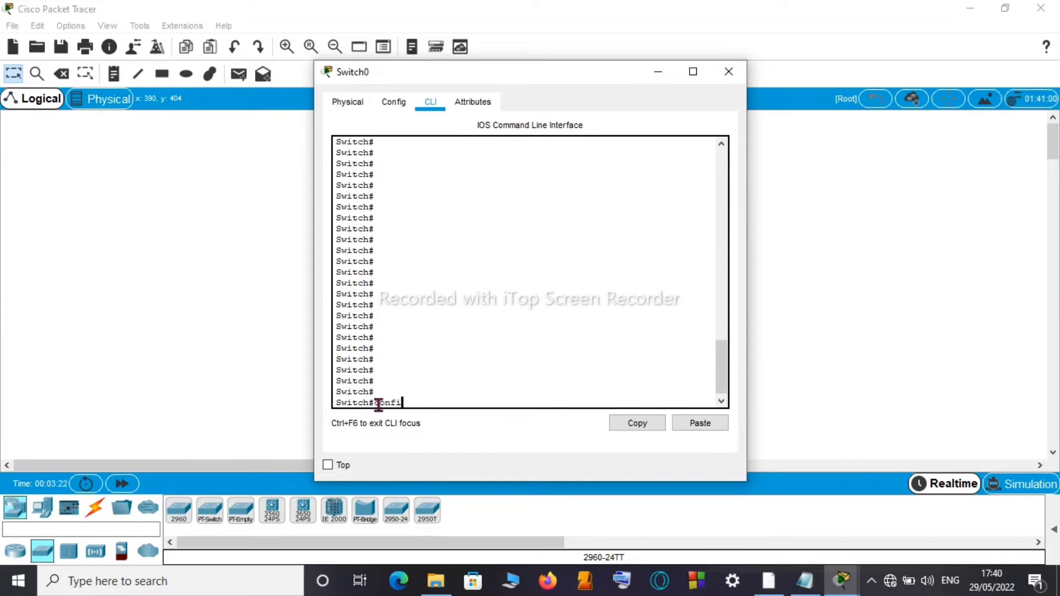
type("gure terminel")
key("Return")
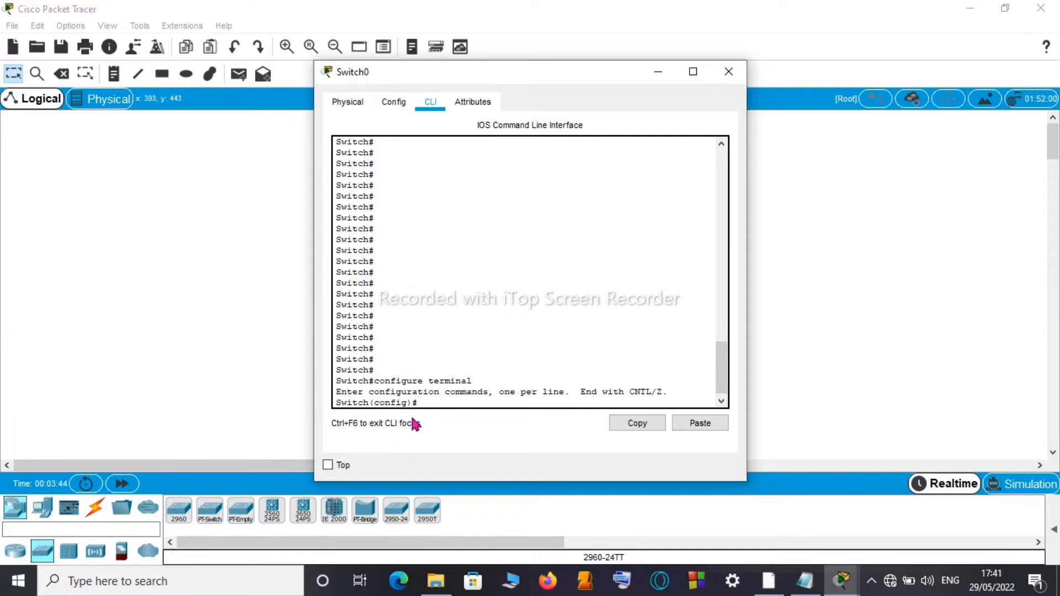
key("Return")
key("Return")
key("Return")
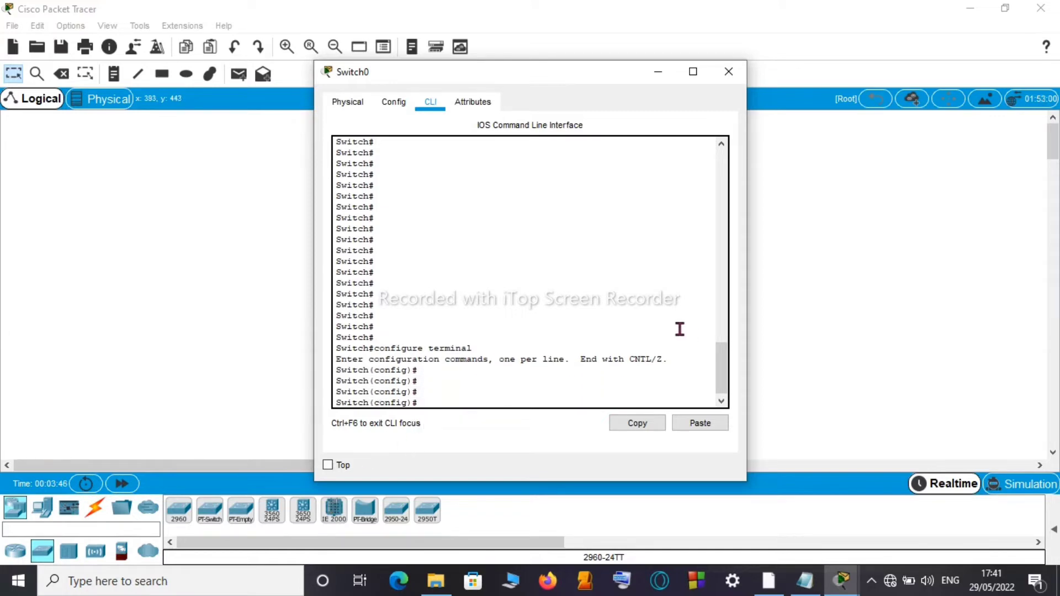
key("Return")
key("Return")
key("Return")
key("Return")
key("Return")
key("Return")
key("Return")
key("Return")
key("Return")
key("Return")
key("Return")
key("Return")
key("Return")
key("Return")
key("Return")
key("Return")
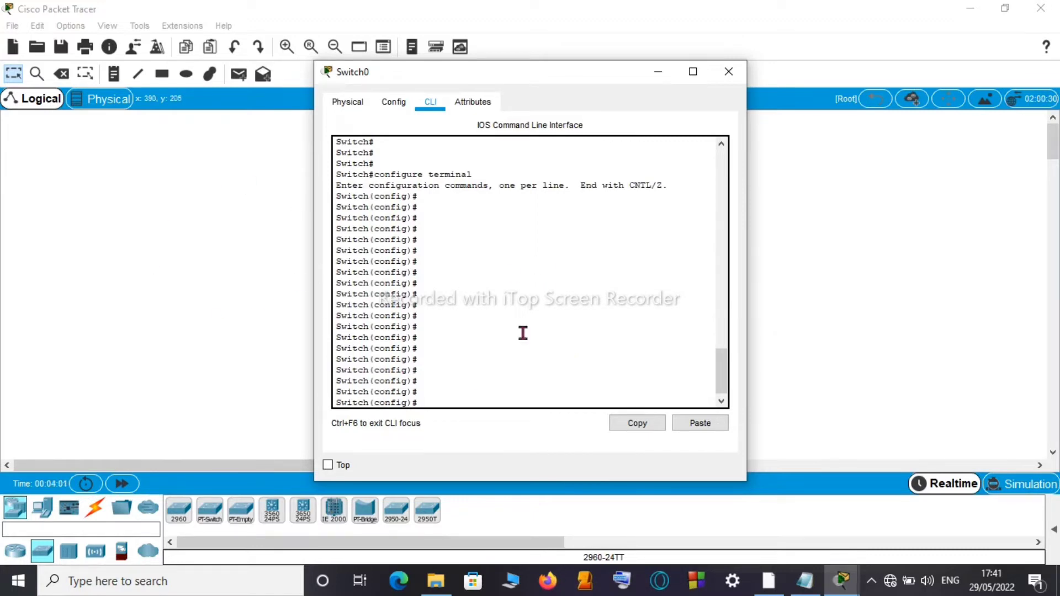
type("hostname")
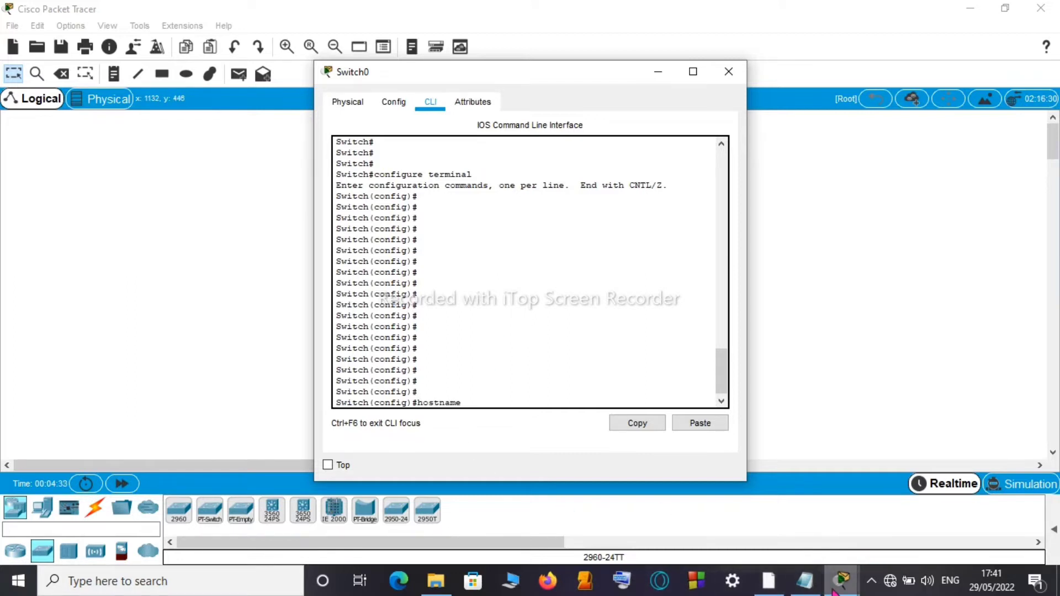
Step: Copy PAIN from the notes and paste it after hostname to rename the switch PAIN
mouse_move(819, 567)
left_click(799, 489)
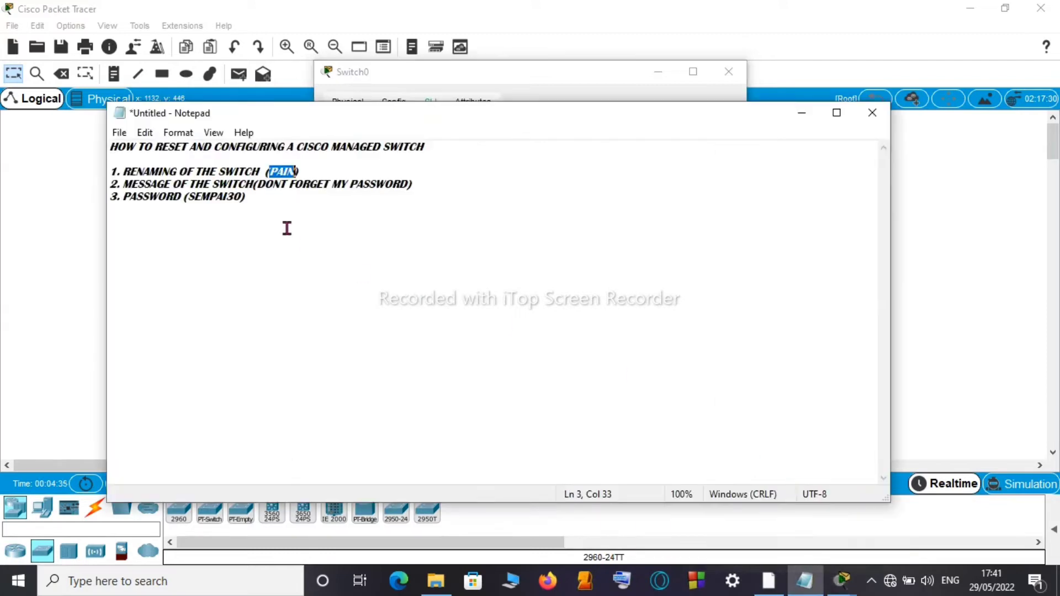
left_click_drag(267, 172, 300, 172)
key("ctrl+c")
left_click(802, 113)
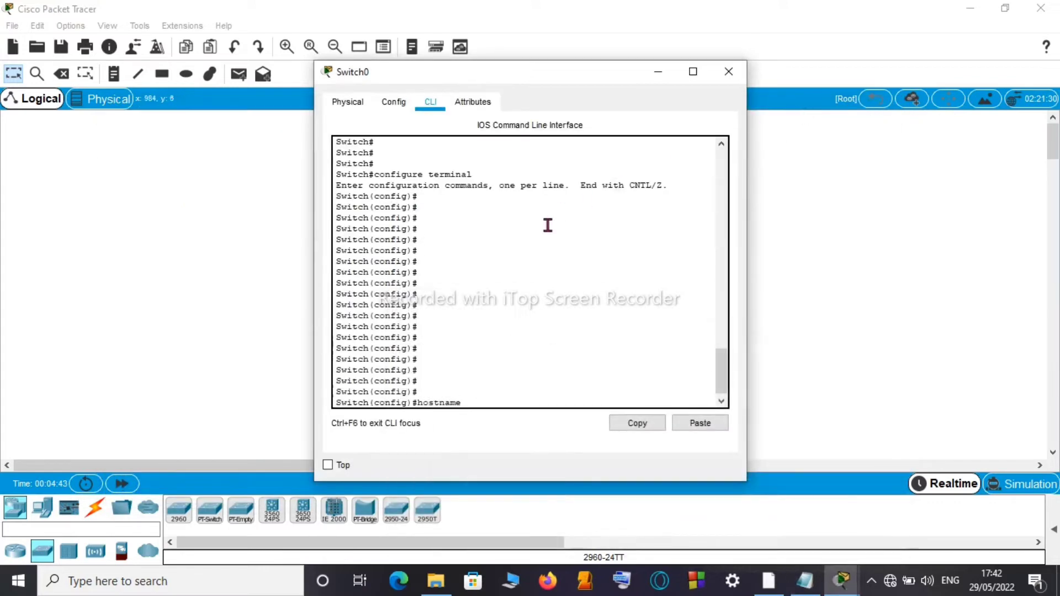
right_click(466, 406)
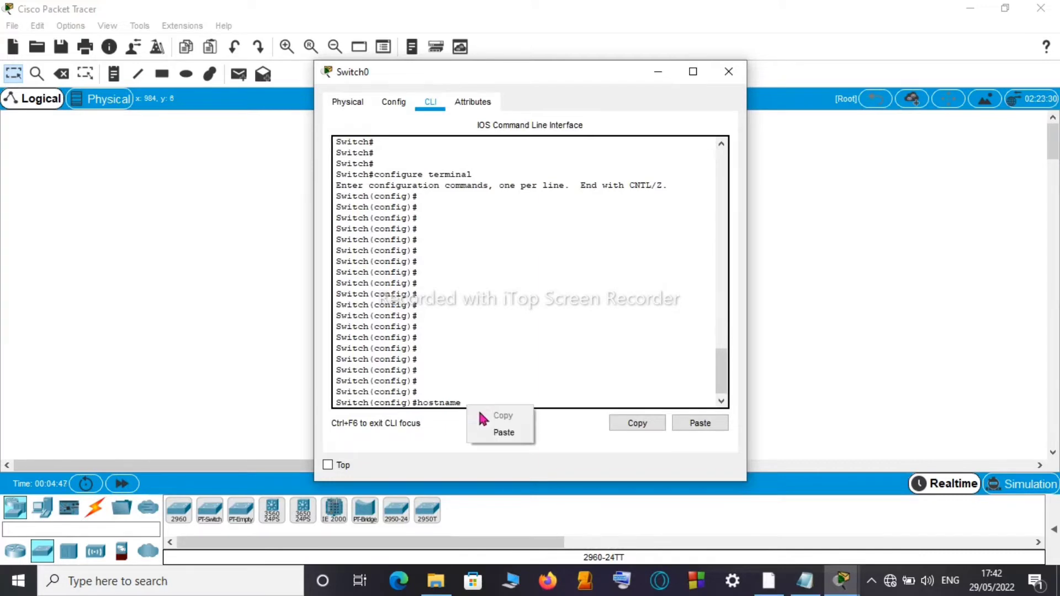
left_click(501, 432)
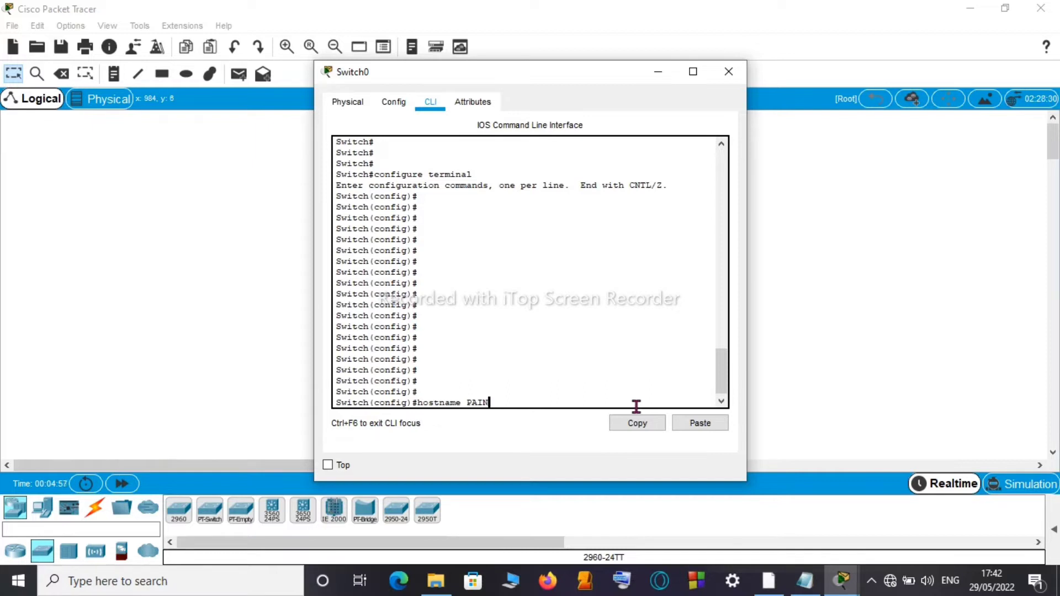
key("Return")
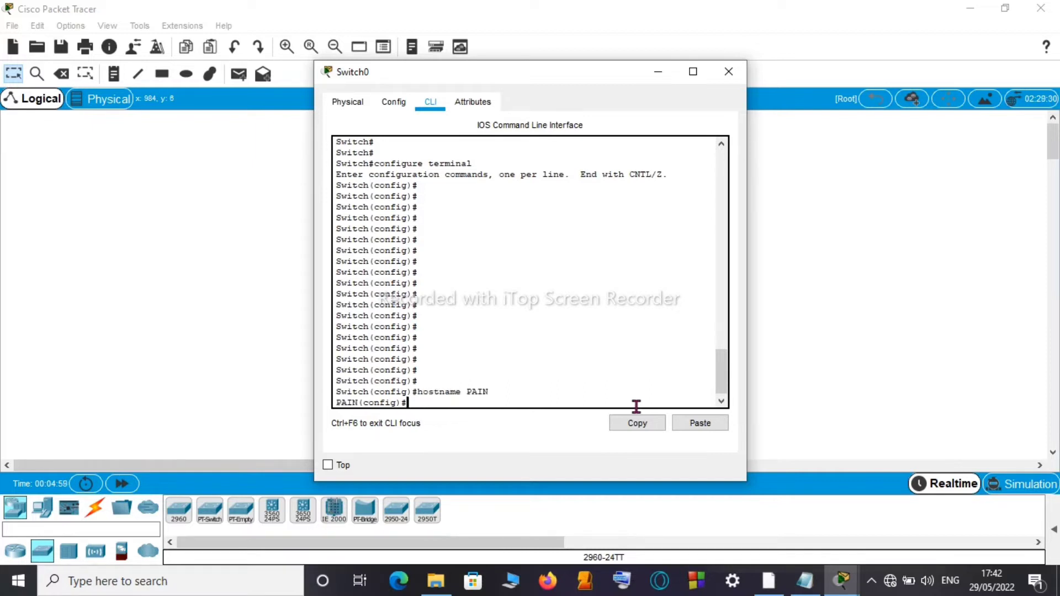
Step: Add several empty lines at the PAIN(config)# prompt
key("Return")
key("Return")
key("Return")
key("Return")
key("Return")
key("Return")
key("Return")
key("Return")
key("Return")
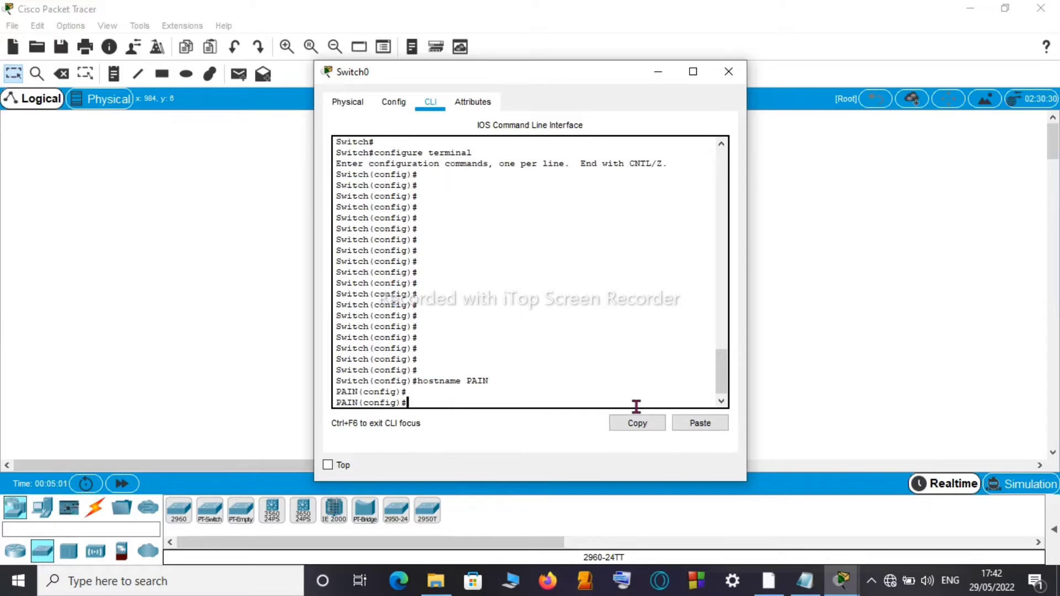
key("Return")
key("Return")
key("Return")
key("Return")
key("Return")
key("Return")
key("Return")
key("Return")
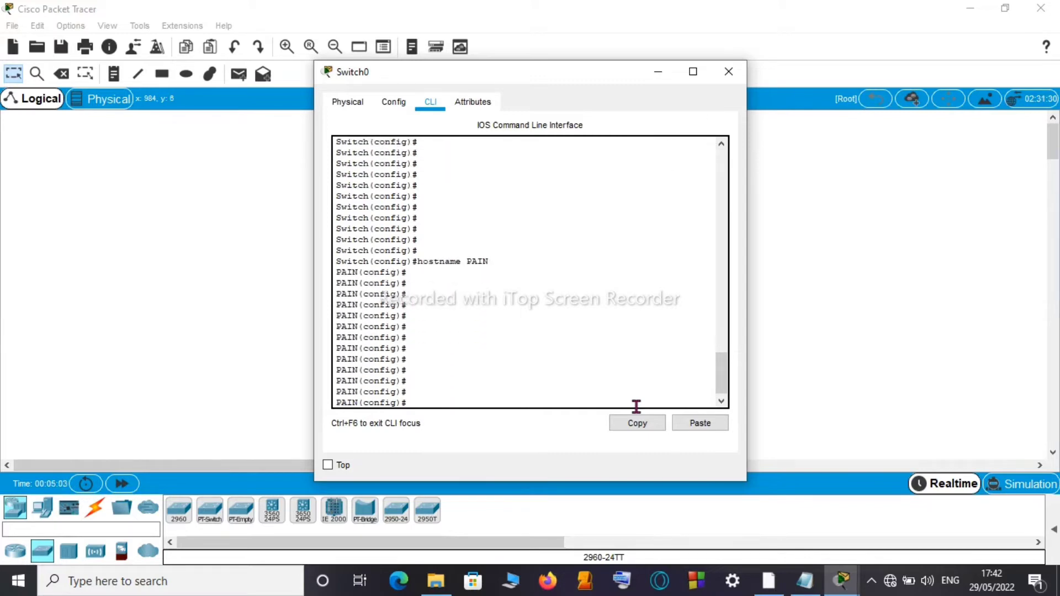
key("Return")
key("Return")
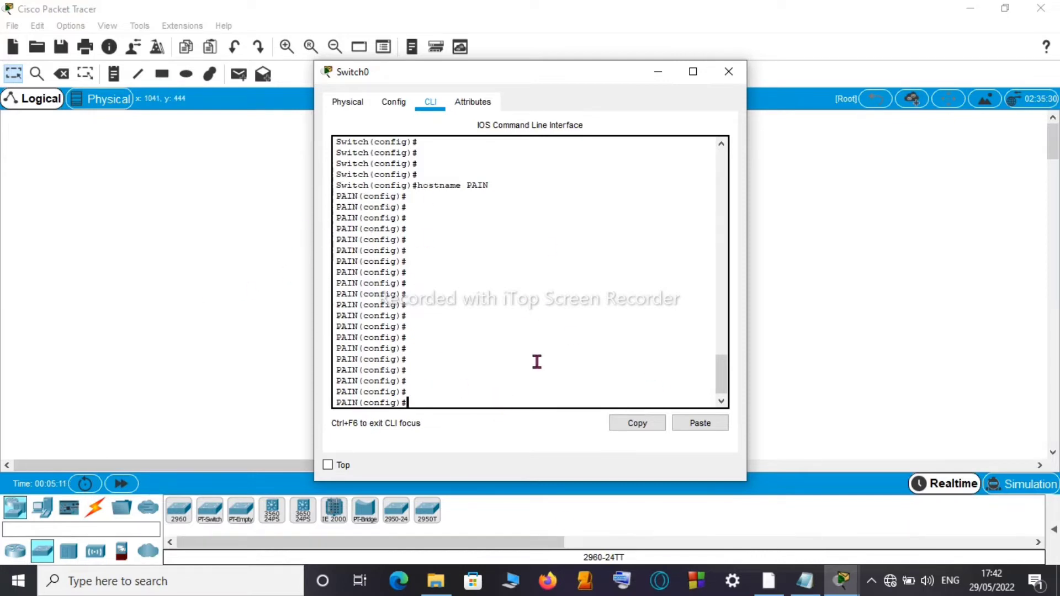
key("Return")
key("Return")
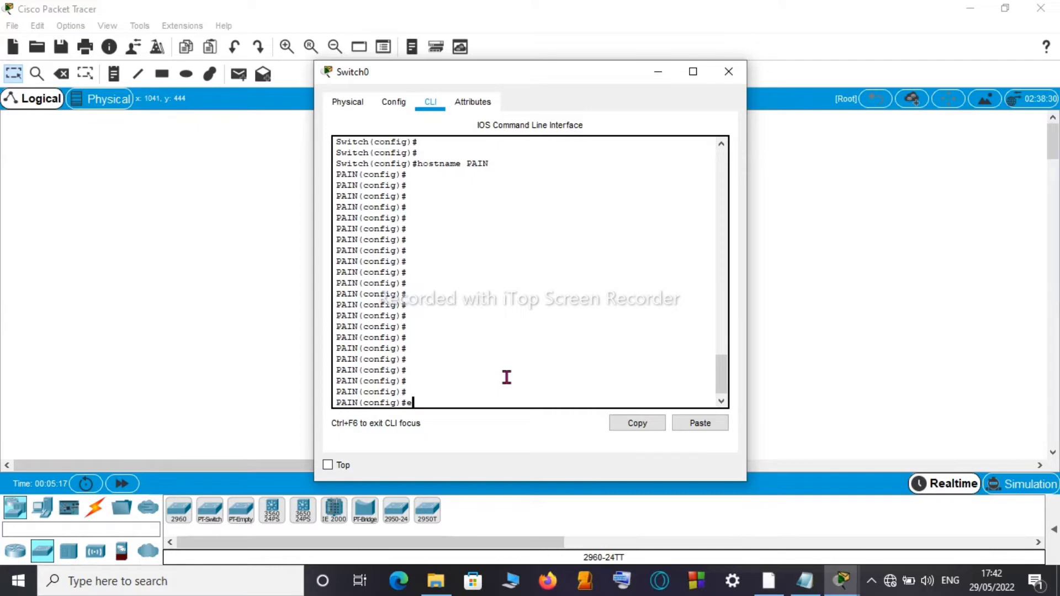
Step: Exit configuration mode and the console session, then restart it at the PAIN> prompt
type("exit")
key("Return")
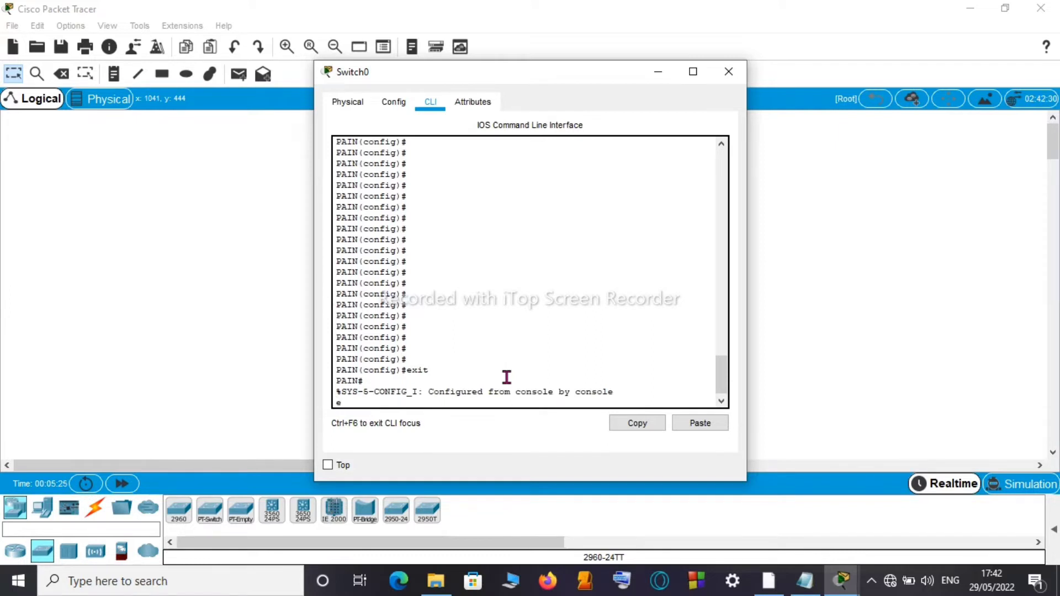
type("exit")
key("Return")
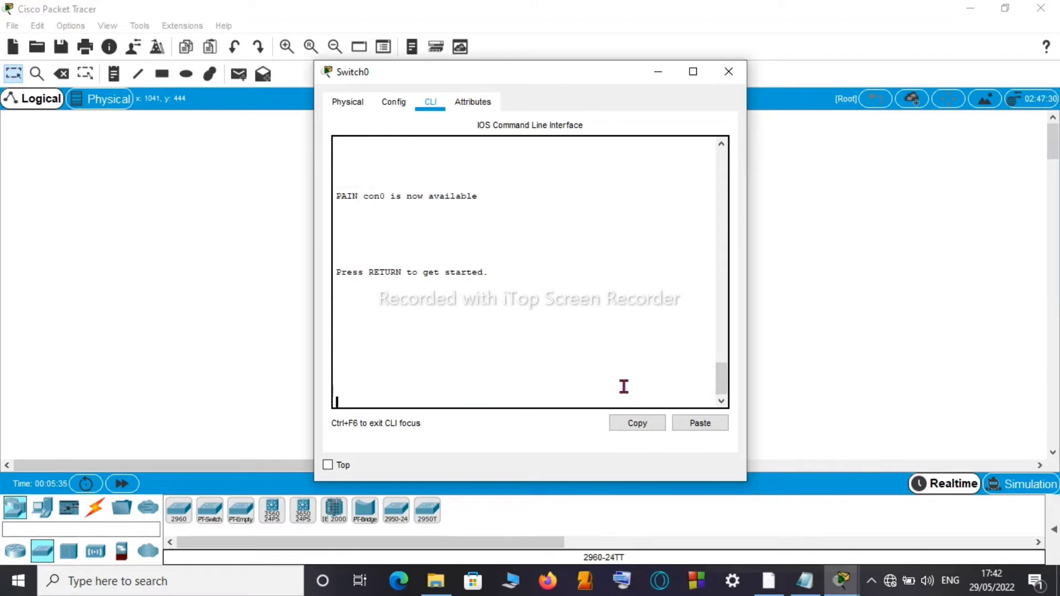
key("Return")
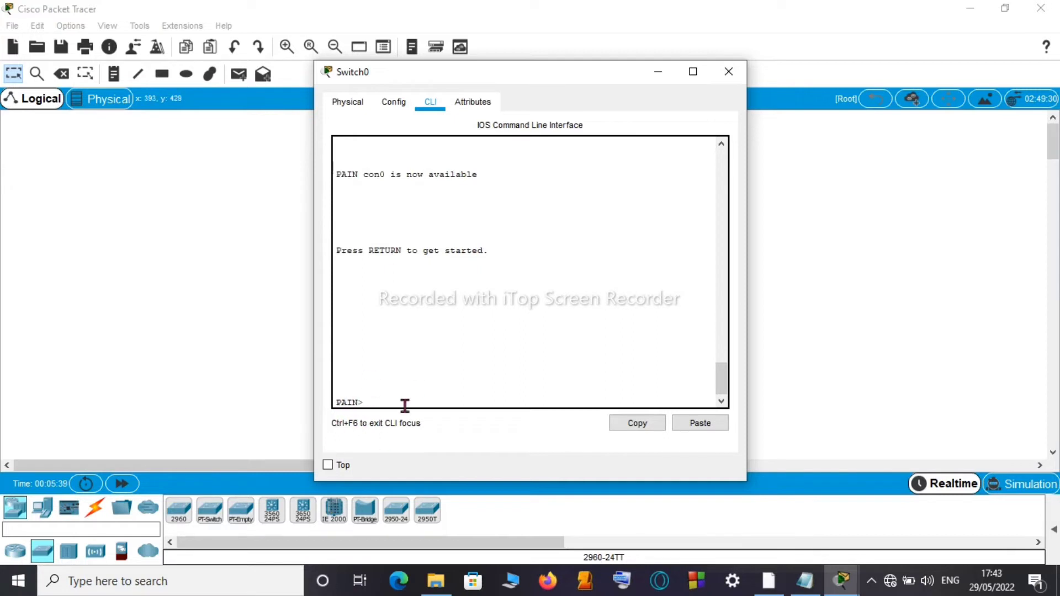
key("Return")
key("Return")
key("Return")
key("Return")
key("Return")
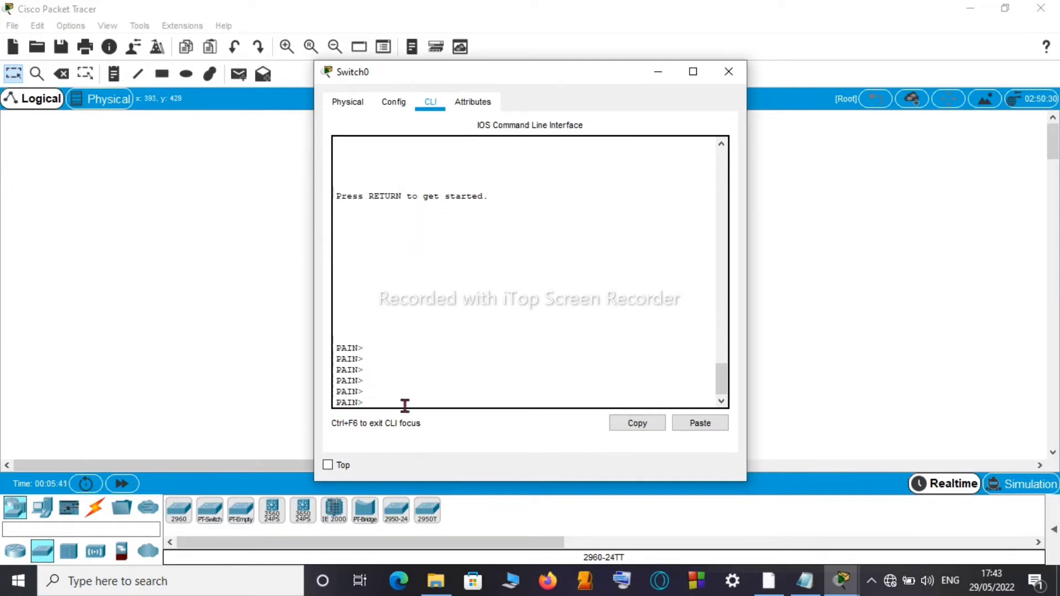
key("Return")
key("Return")
key("Return")
key("Return")
key("Return")
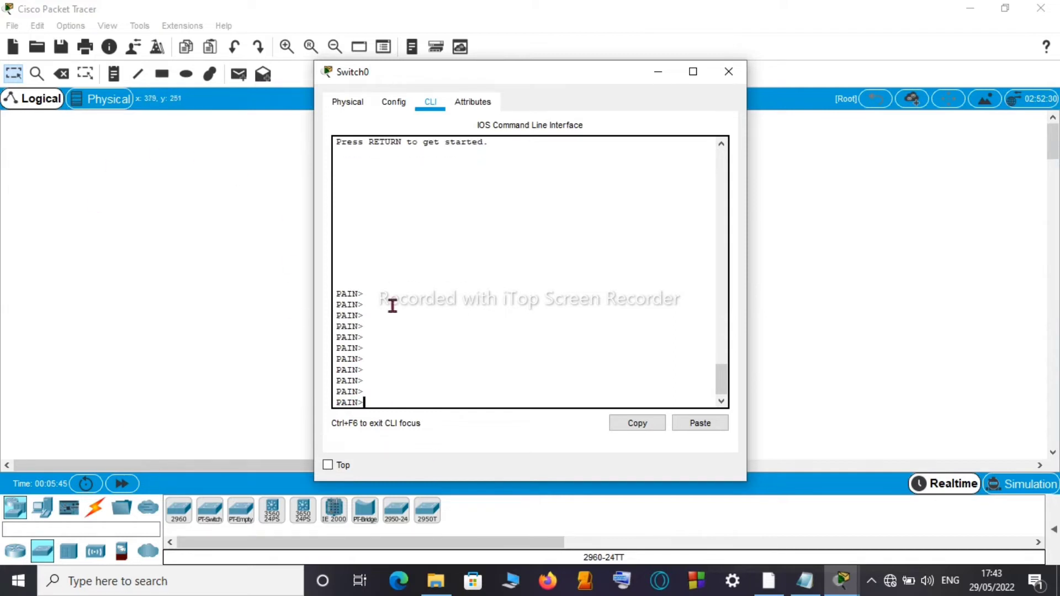
key("Return")
key("Return")
key("Return")
key("Return")
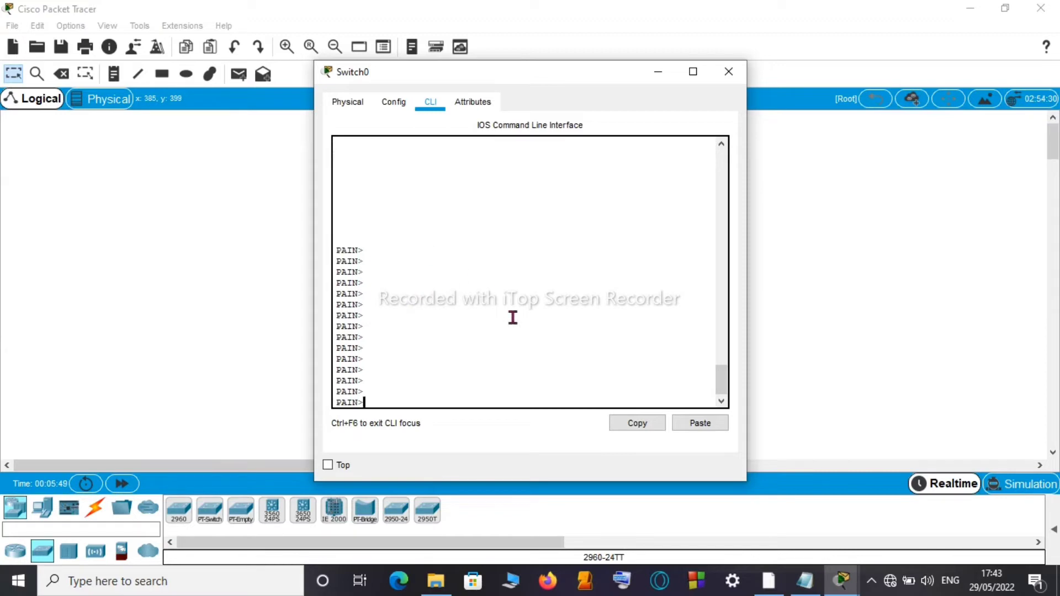
Step: Review the banner message line in the Notepad configuration notes
left_click(804, 580)
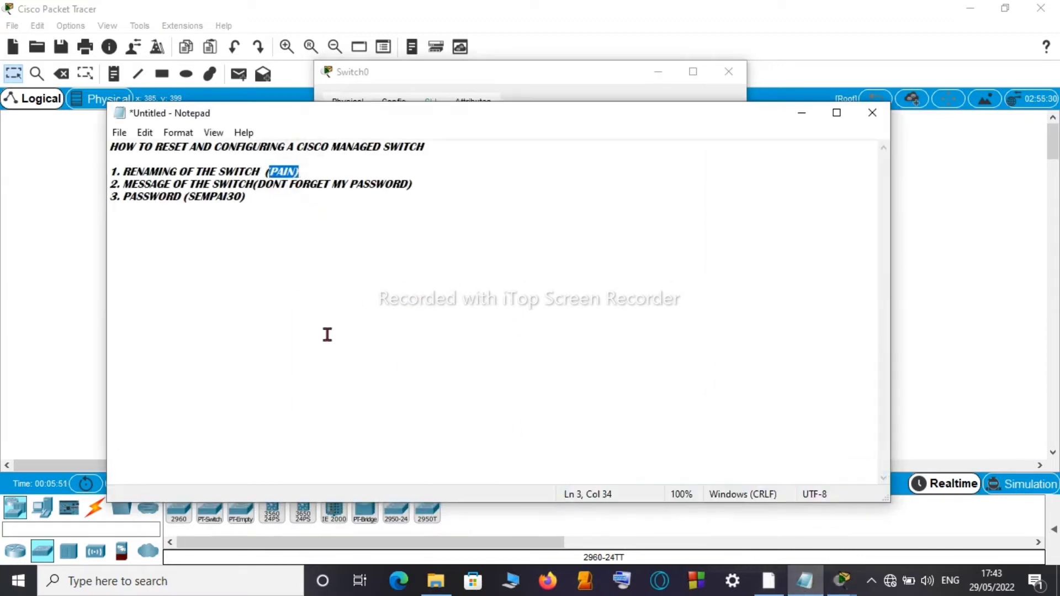
left_click_drag(123, 184, 412, 185)
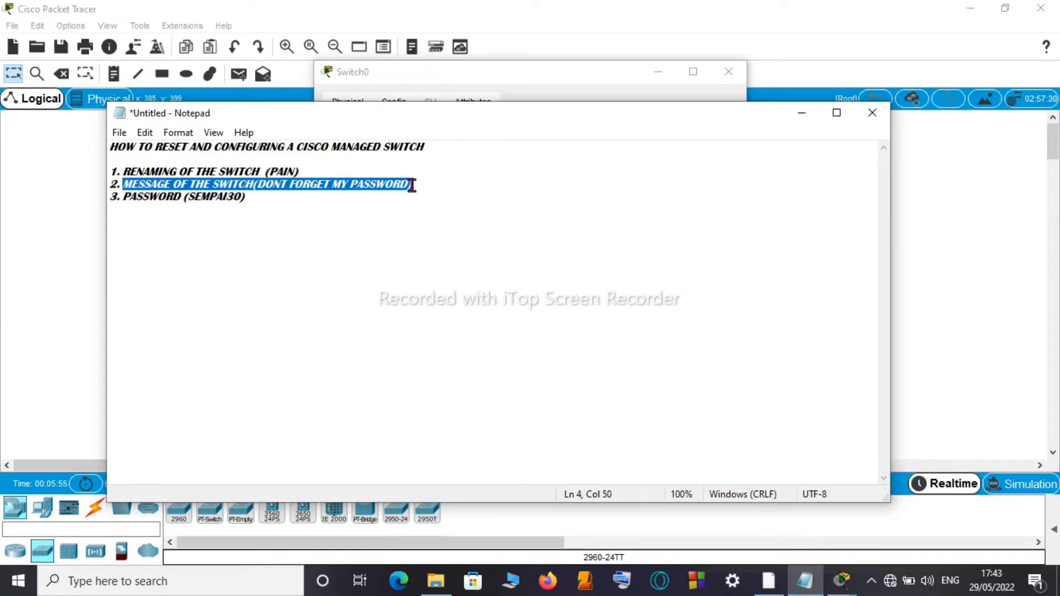
left_click(426, 184)
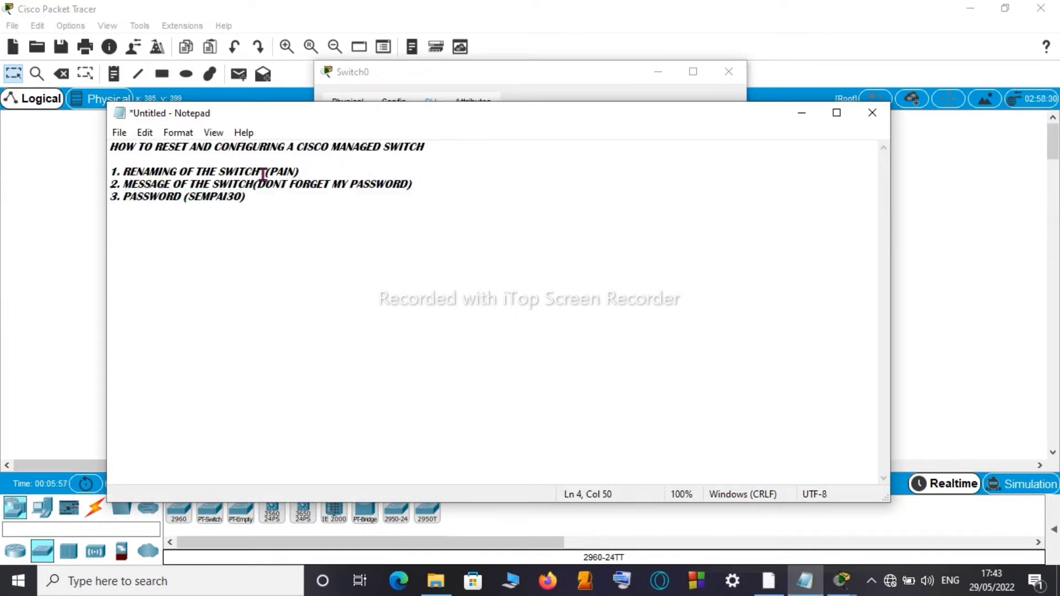
left_click_drag(263, 184, 364, 180)
left_click(591, 232)
Step: Return to the switch CLI and enter privileged mode with enable
left_click(806, 116)
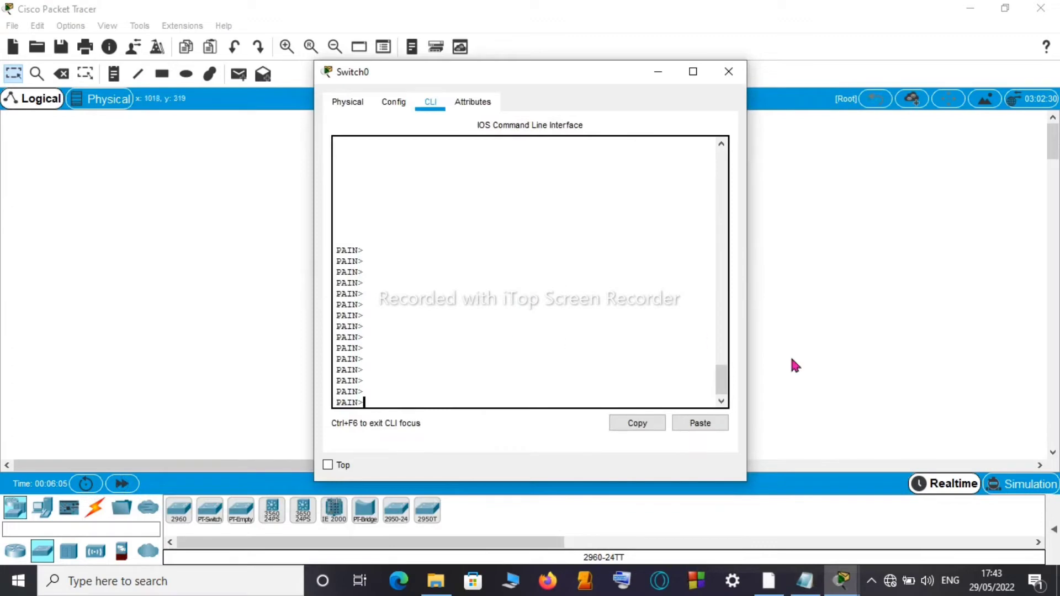
key("Return")
key("Return")
key("Return")
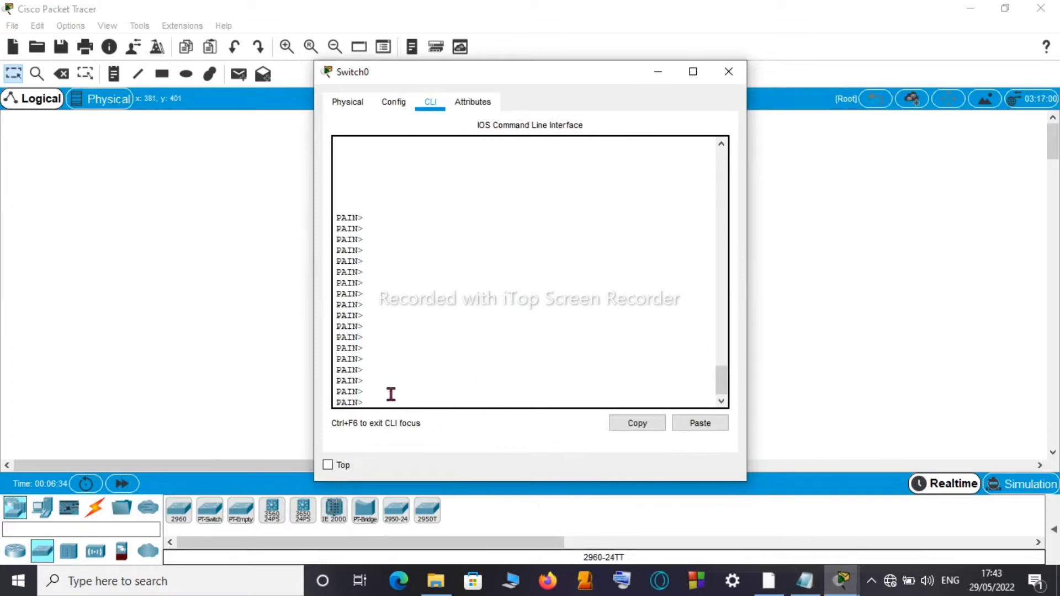
key("Return")
type("enable")
key("Return")
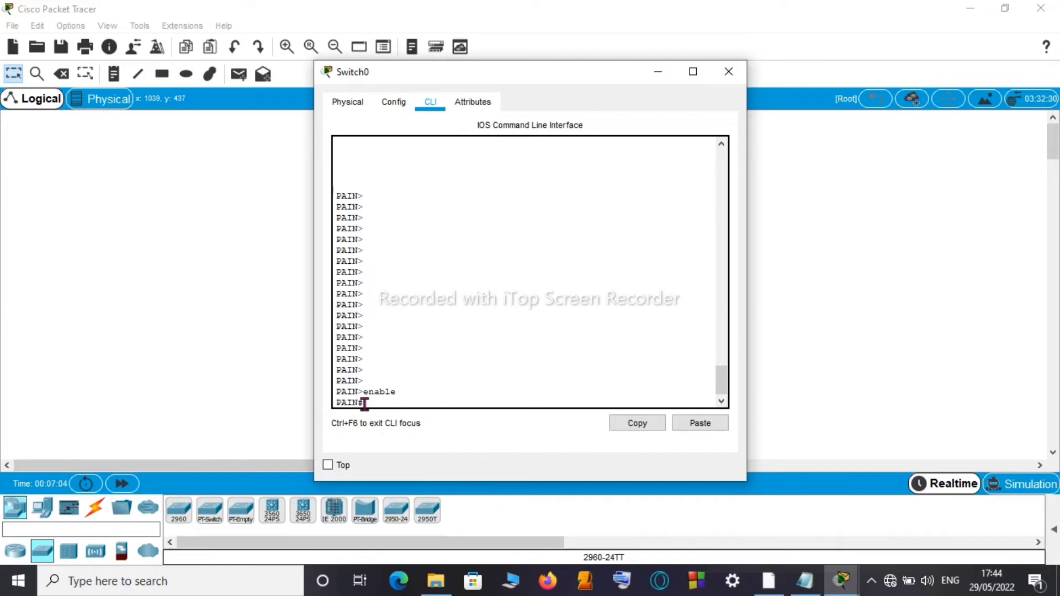
key("Return")
key("Return")
key("Return")
key("Return")
key("Return")
key("Return")
key("Return")
key("Return")
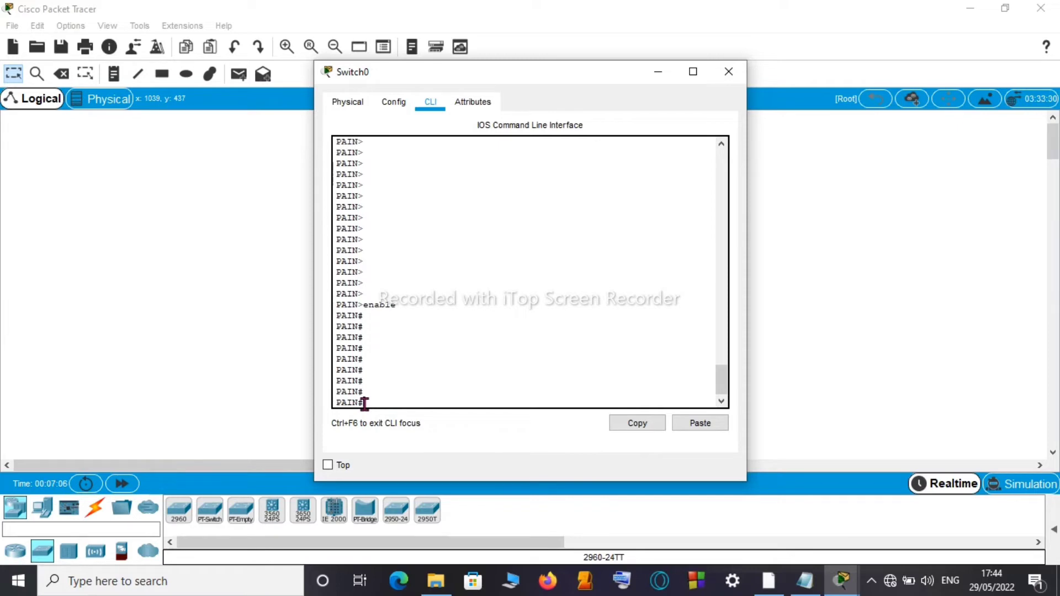
key("Return")
key("Return")
key("Return")
key("Return")
Step: Enter global configuration mode with configure t, reaching the PAIN(config)# prompt
type("configu")
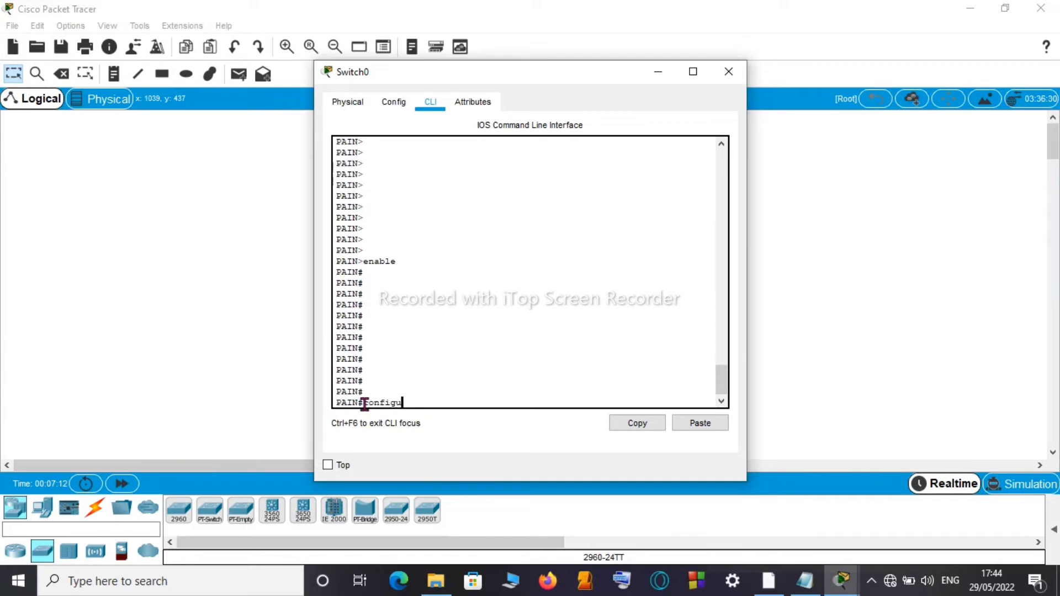
type("re t")
key("Return")
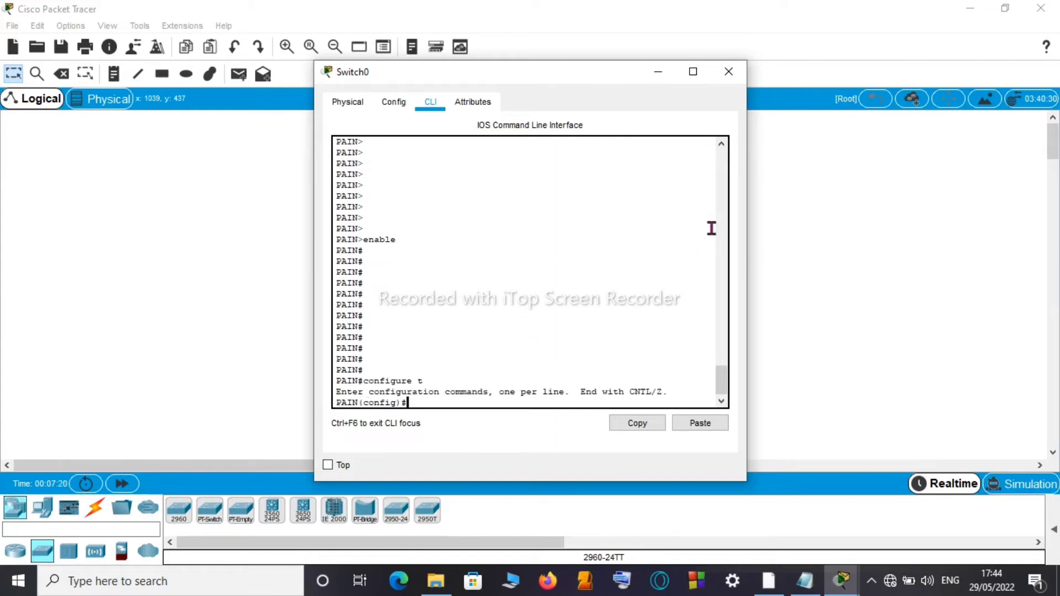
key("Return")
key("Return")
key("Return")
key("Return")
key("Return")
key("Return")
key("Return")
key("Return")
key("Return")
key("Return")
key("Return")
key("Return")
key("Return")
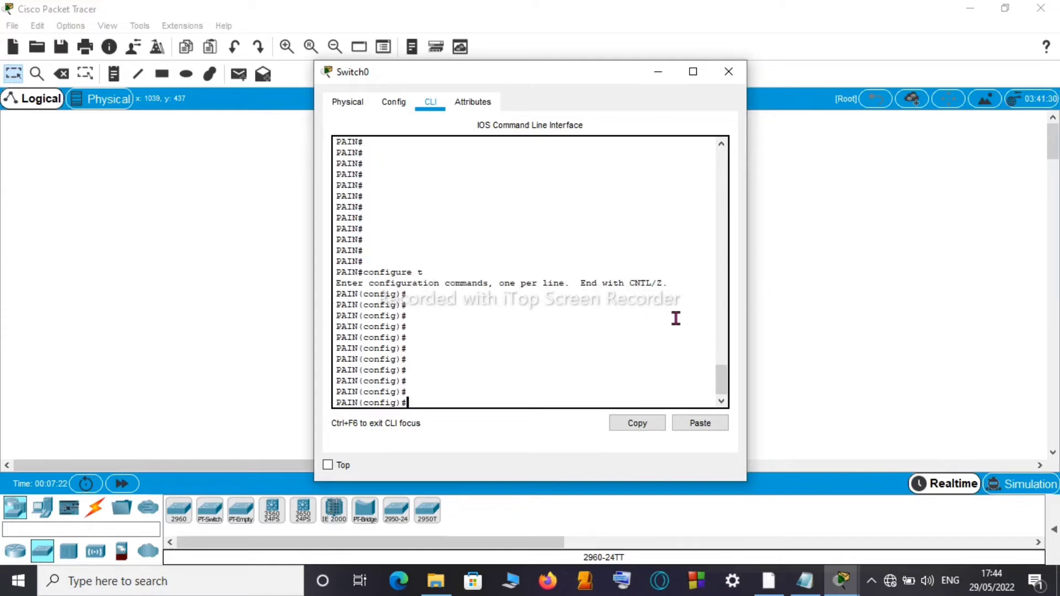
key("Return")
key("Return")
key("Return")
key("Return")
key("Return")
key("Return")
key("Return")
key("Return")
key("Return")
key("Return")
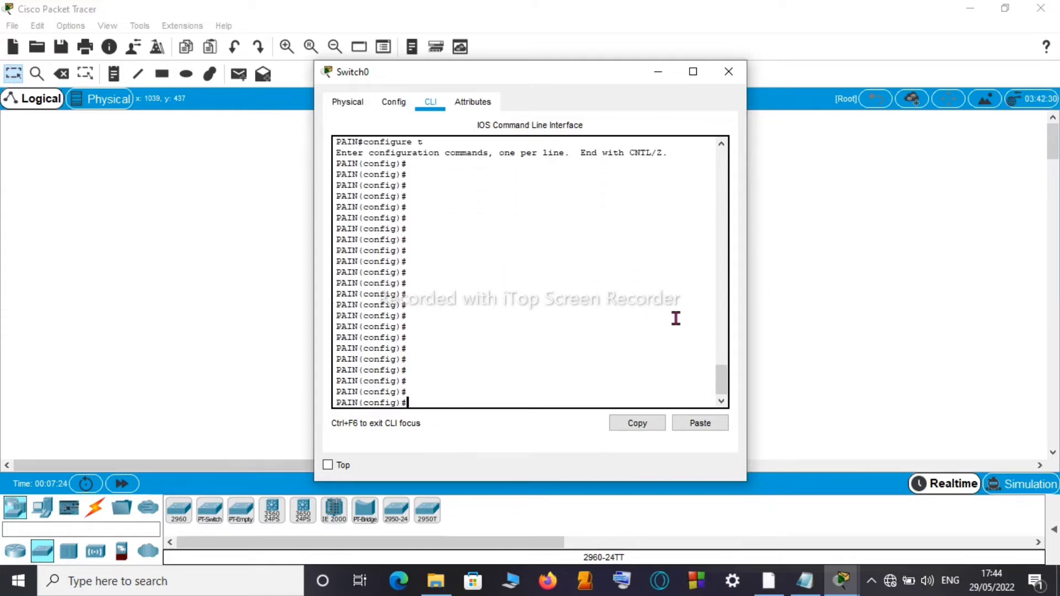
key("Return")
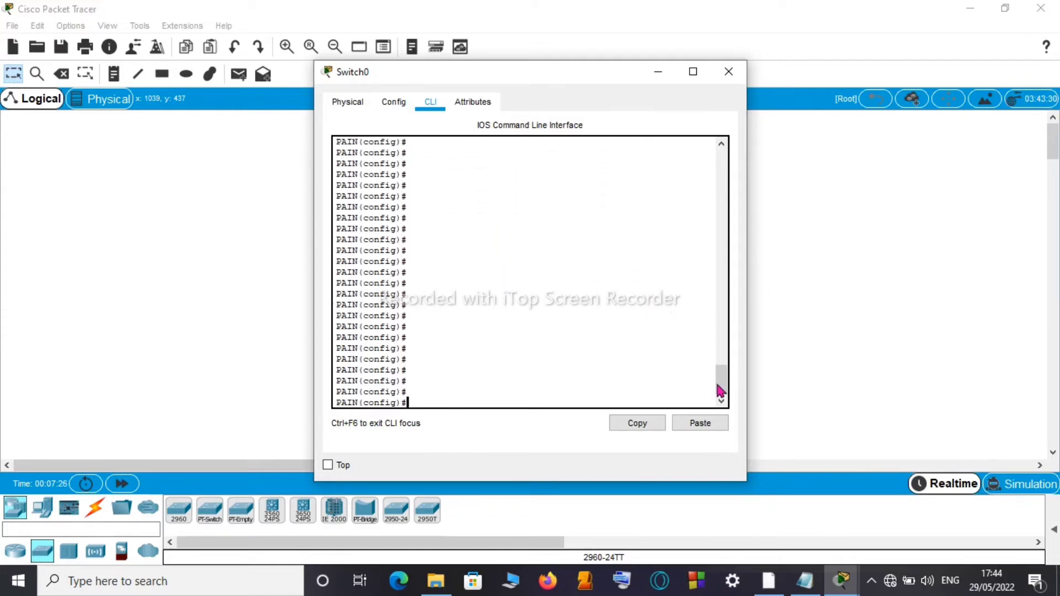
Step: Check banner ? and banner motd ? help, then start banner motd with & delimiter
type("banner")
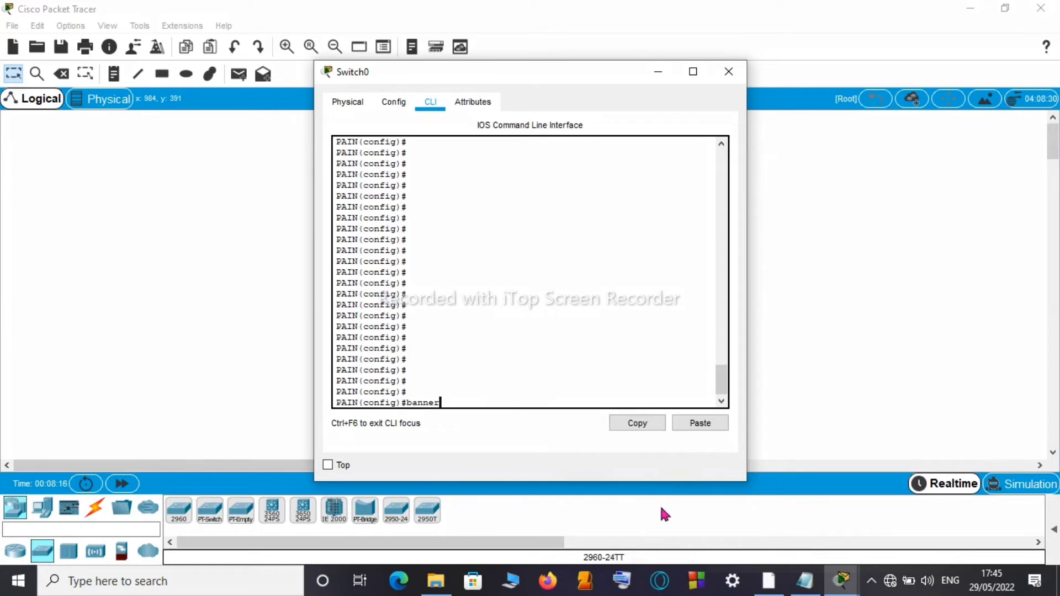
left_click(869, 438)
type("?")
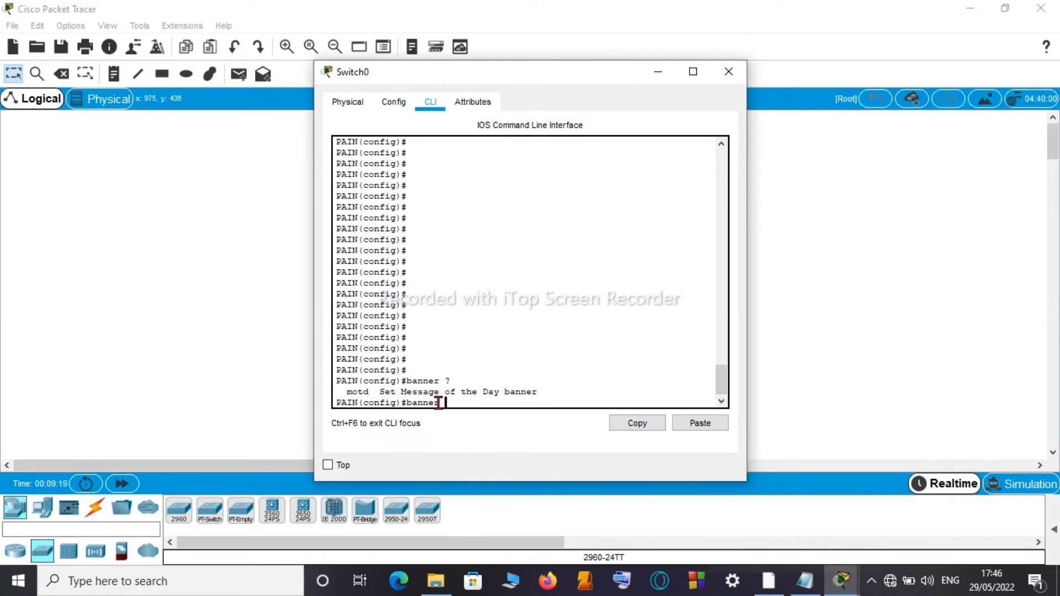
type("motd")
type("?")
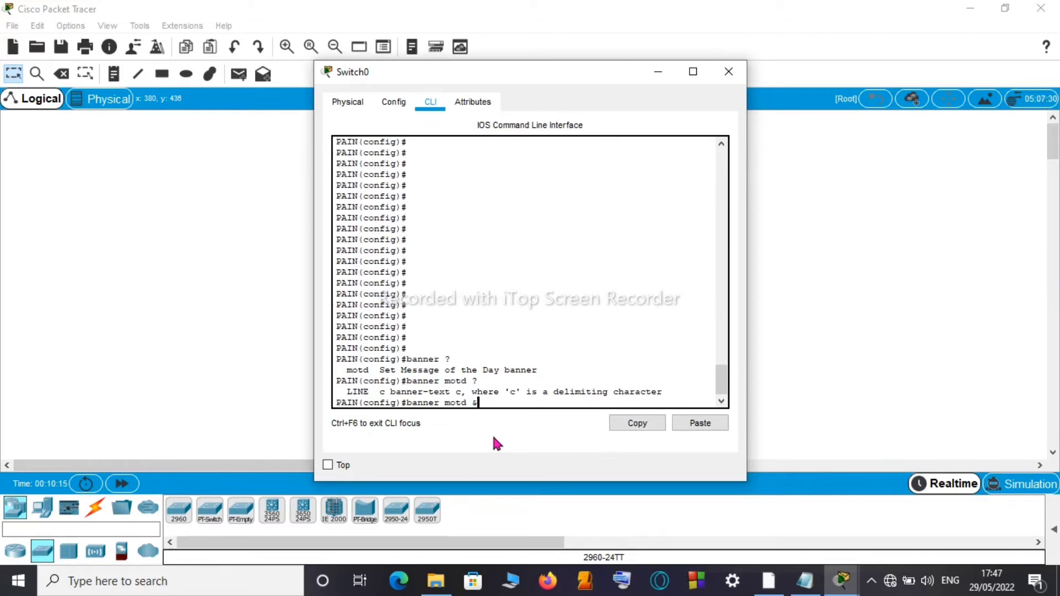
key("Return")
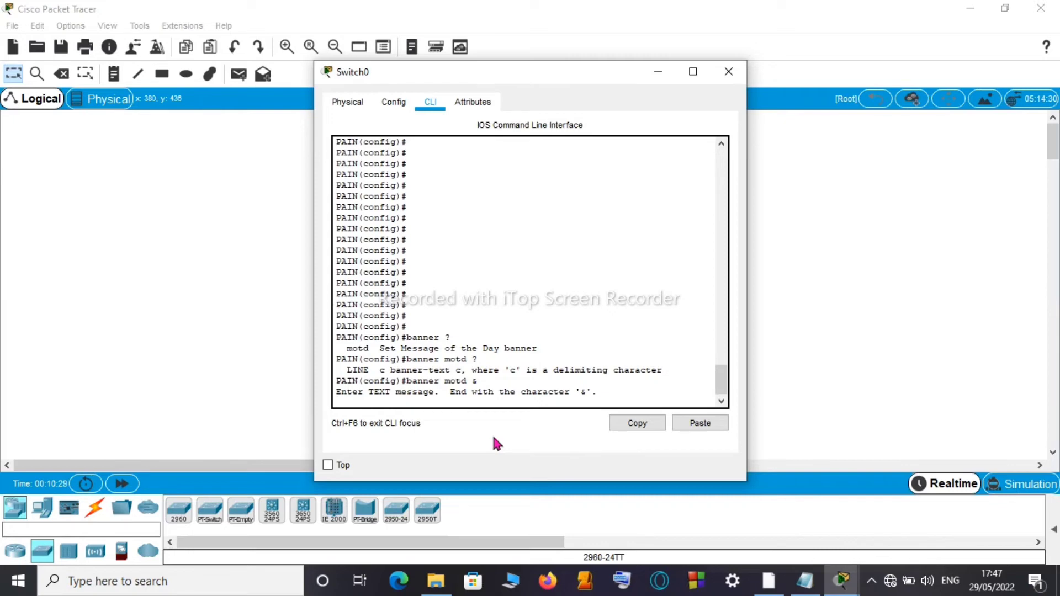
Step: Enter a full row of asterisks as the banner's first line
type("******************************************************")
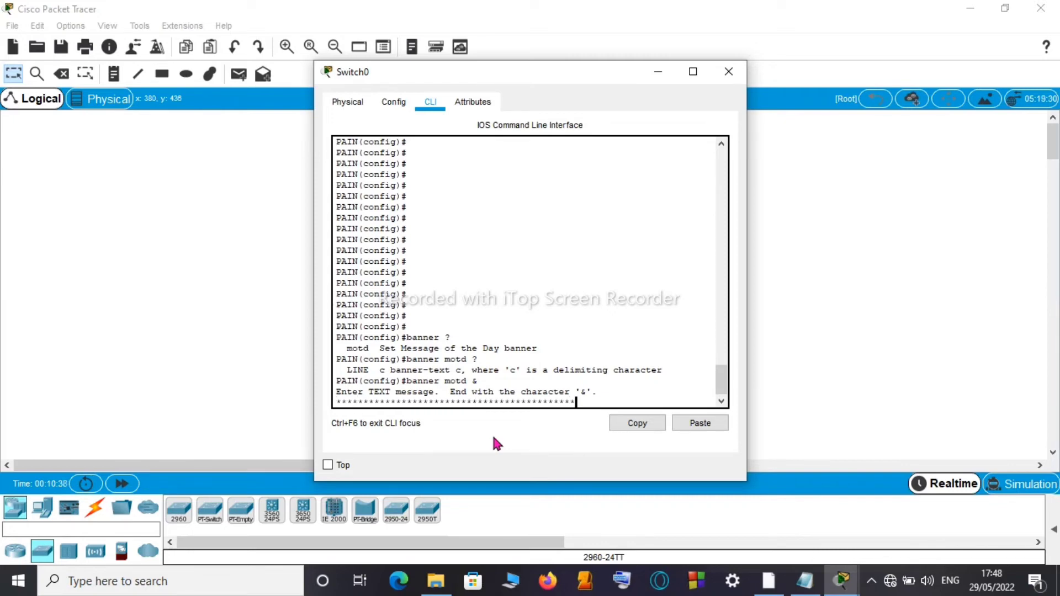
type("***")
key("Return")
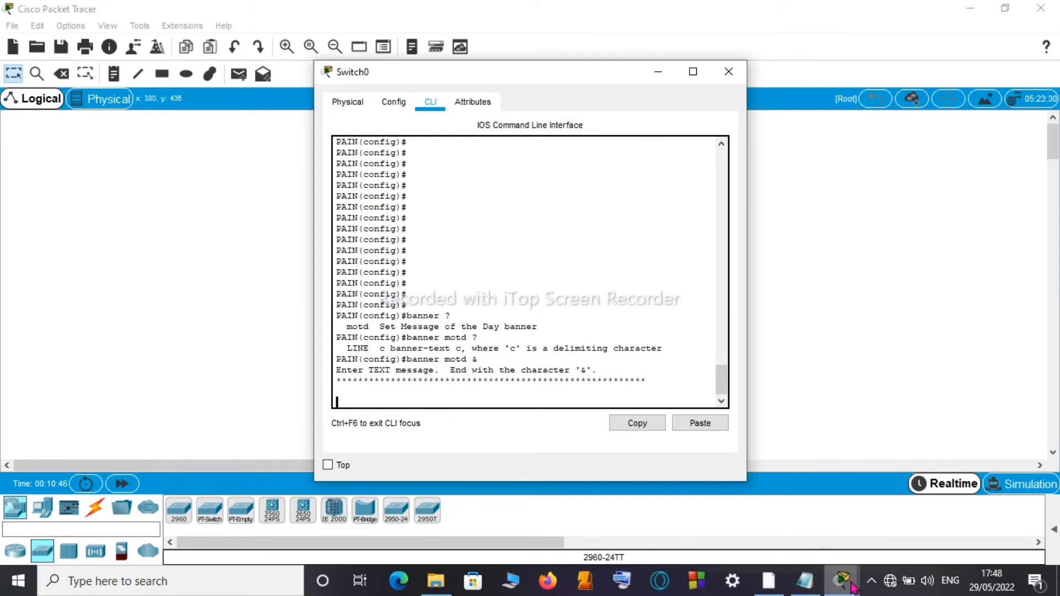
mouse_move(851, 588)
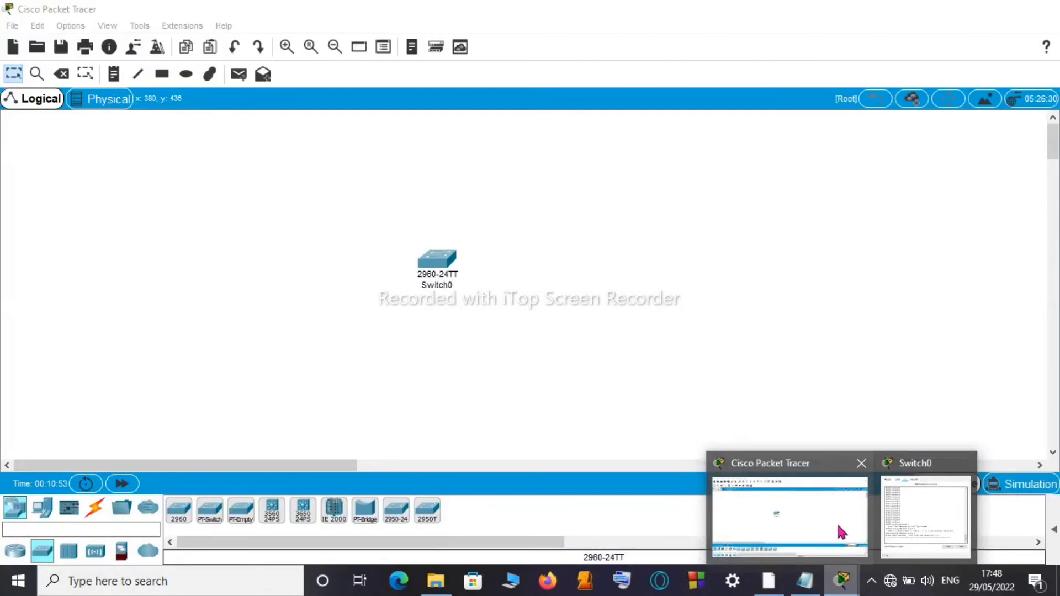
Step: Check the configuration notes in Notepad, then minimize them to return to Switch0's CLI
left_click(911, 535)
left_click(804, 581)
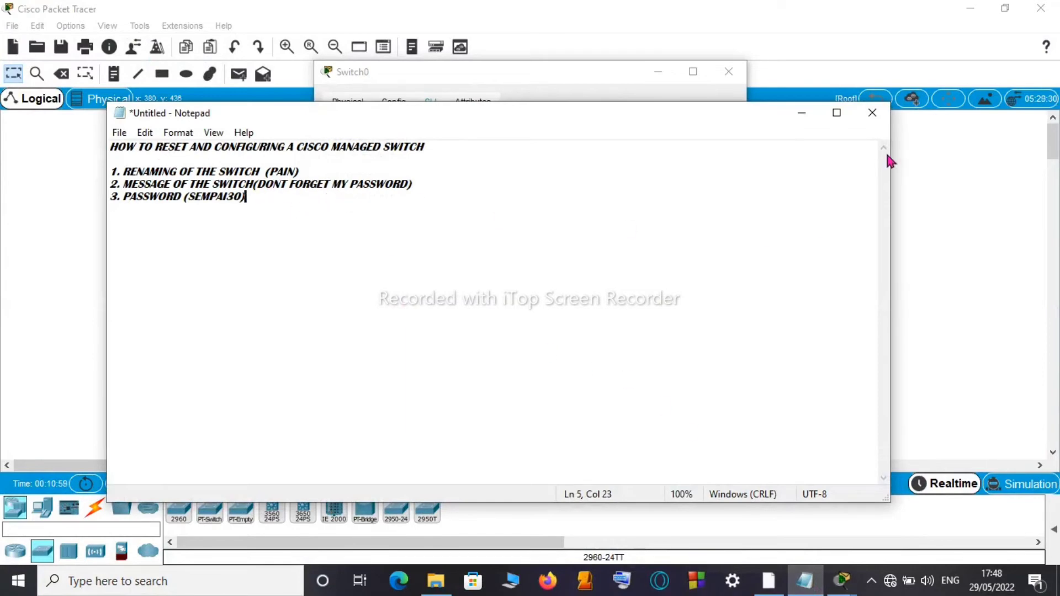
left_click(803, 115)
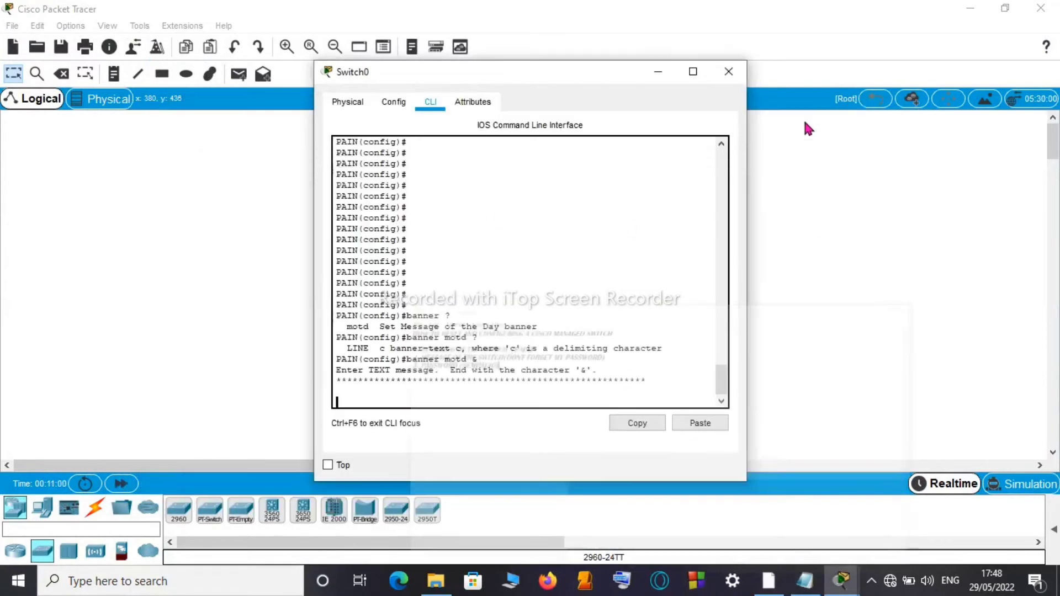
Step: Finish the MOTD banner with DONT FORGET MY PASSWORD, an asterisk row, and the & delimiter
left_click(342, 405)
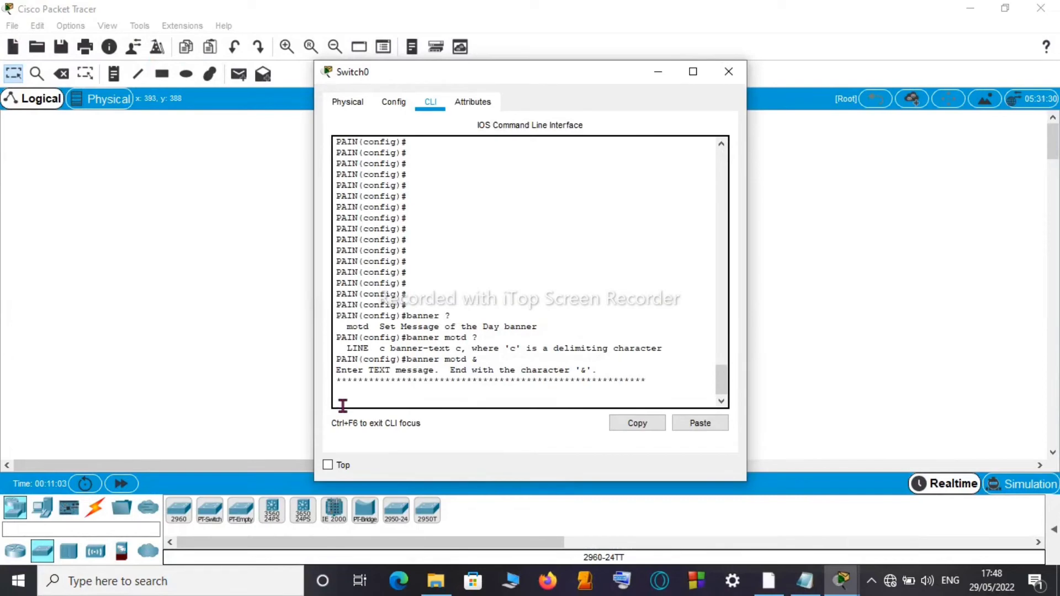
type("DONT FORGET MY PASSWORD")
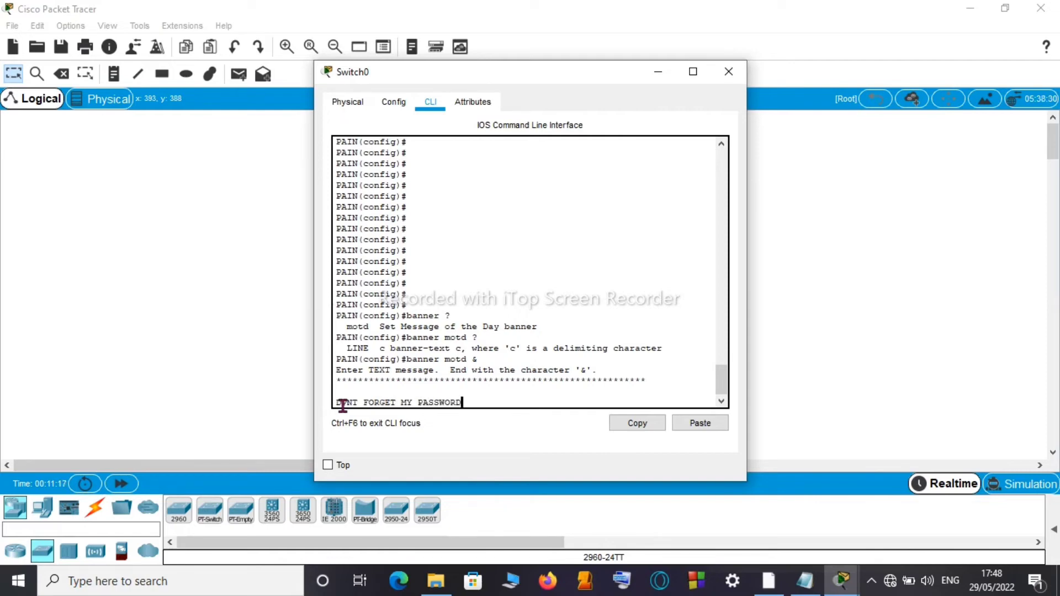
key("Return")
key("Return")
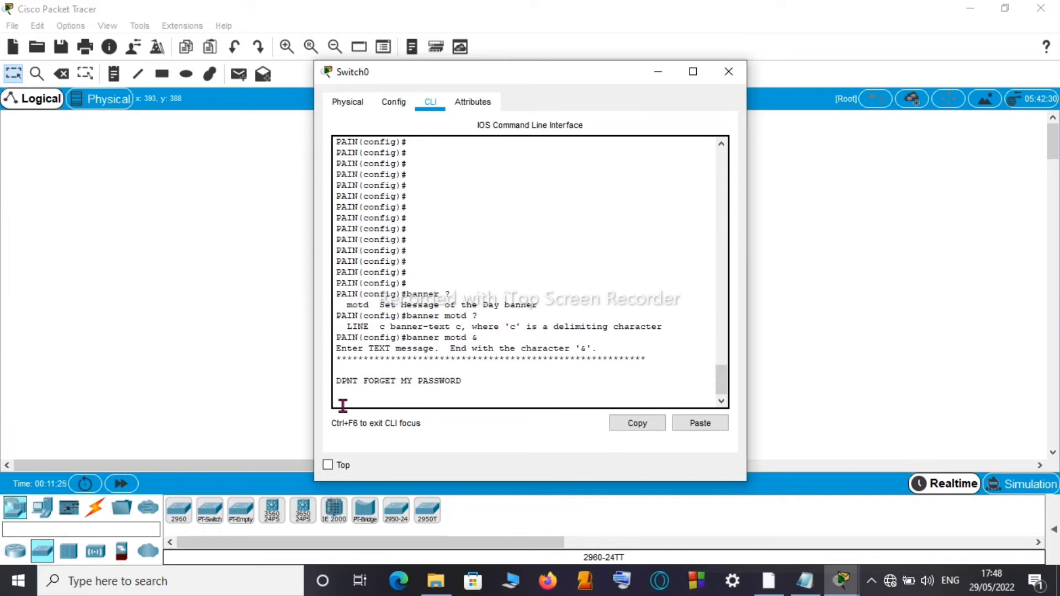
type("*******************************************************")
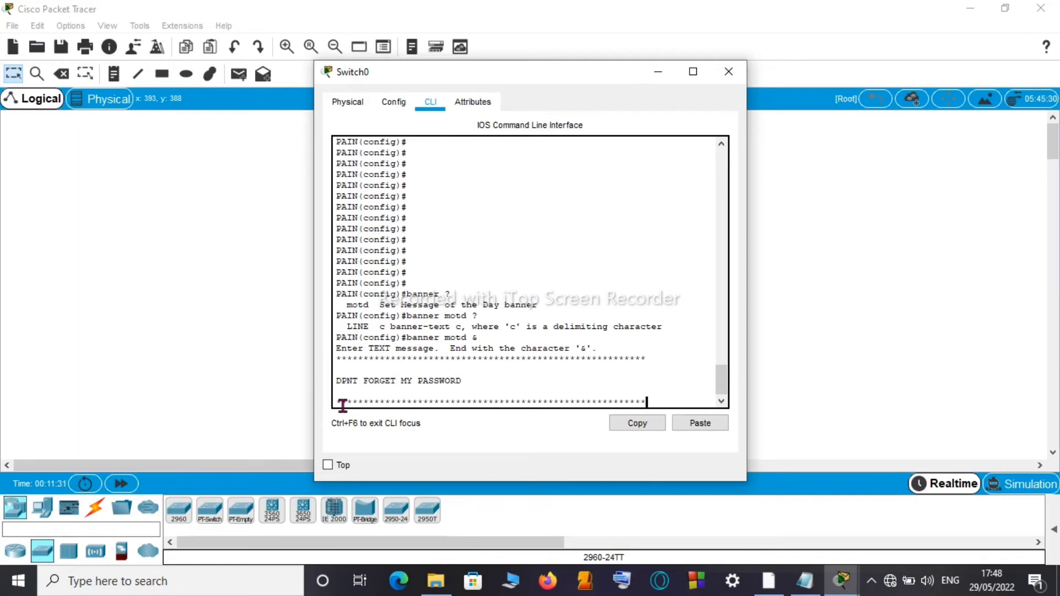
key("Return")
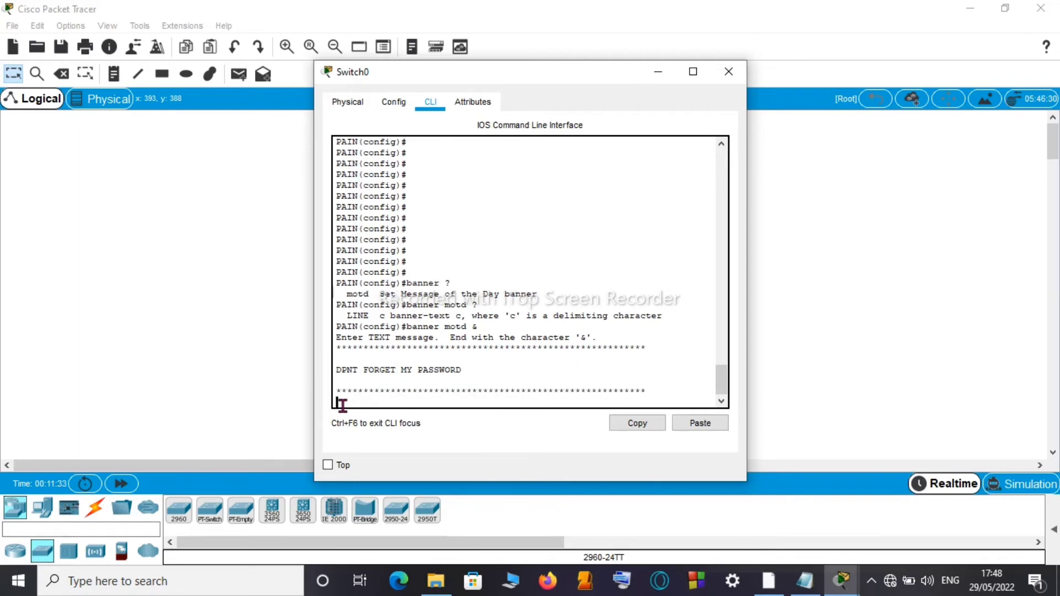
key("Return")
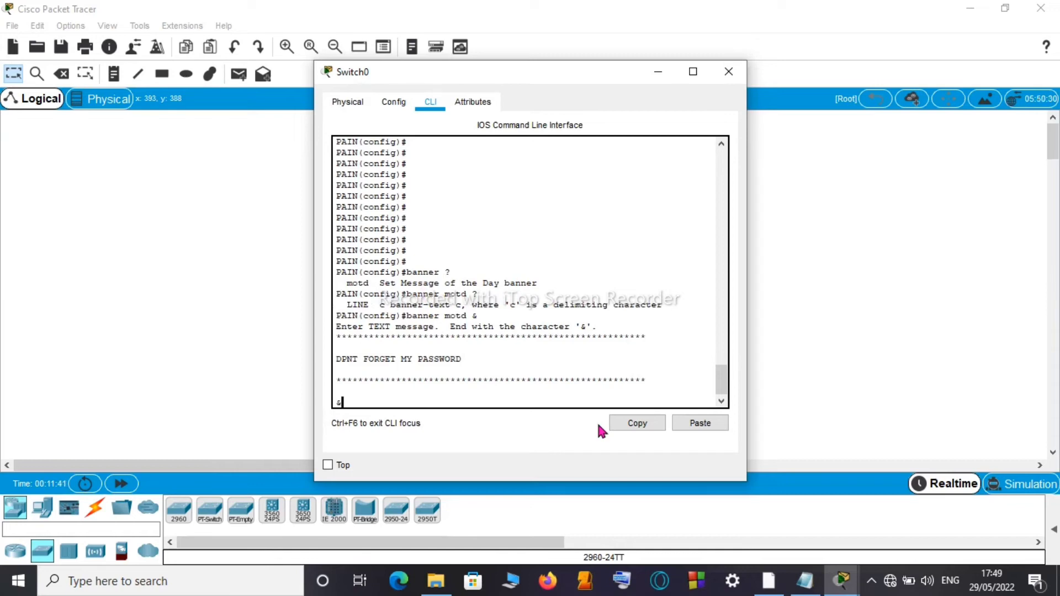
type("&")
key("Return")
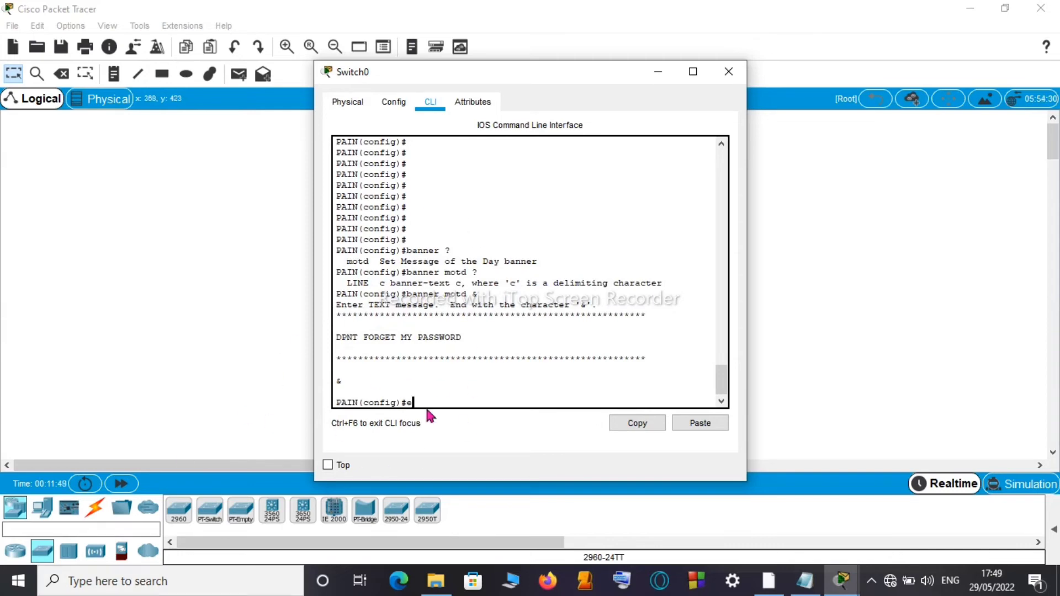
Step: Exit global configuration mode and end the console session
type("xit")
key("Return")
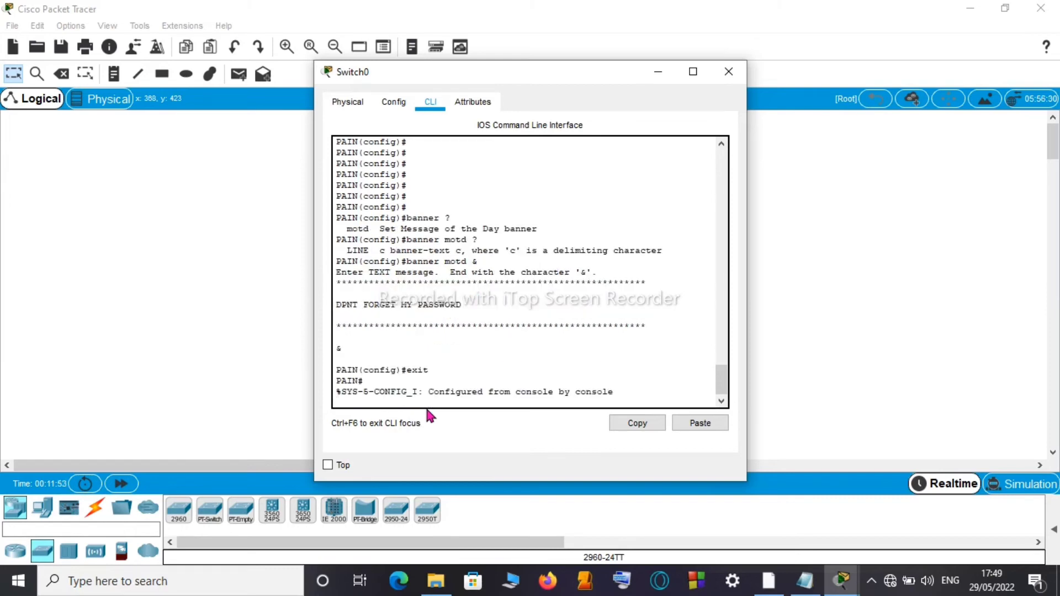
type("exit")
key("Return")
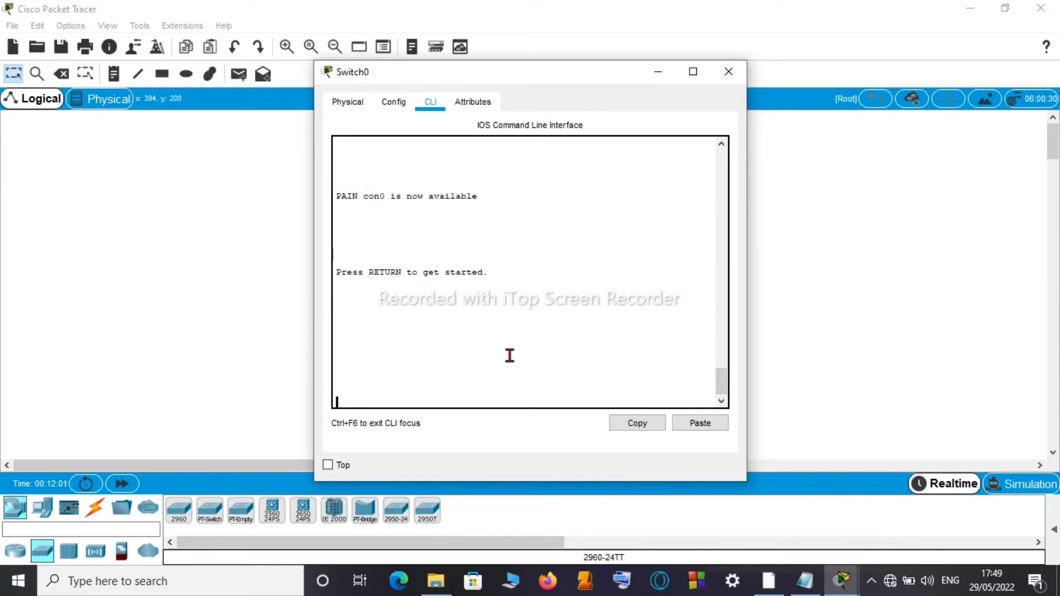
Step: Start a new console session showing the banner above PAIN> prompts, then bring back the notes
key("Return")
key("Return")
key("Return")
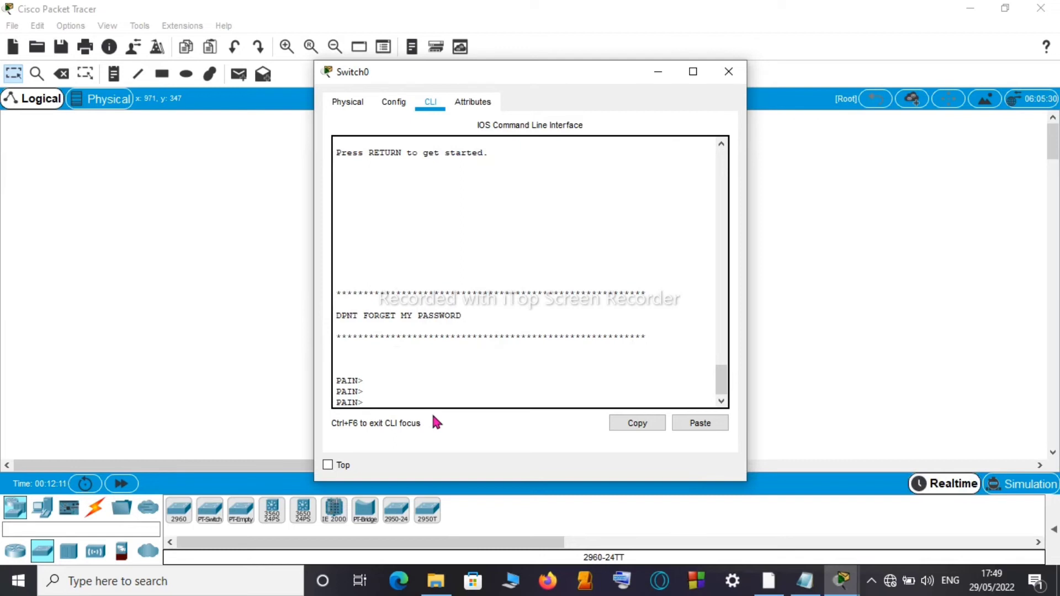
key("Return")
key("Return")
key("Return")
key("Return")
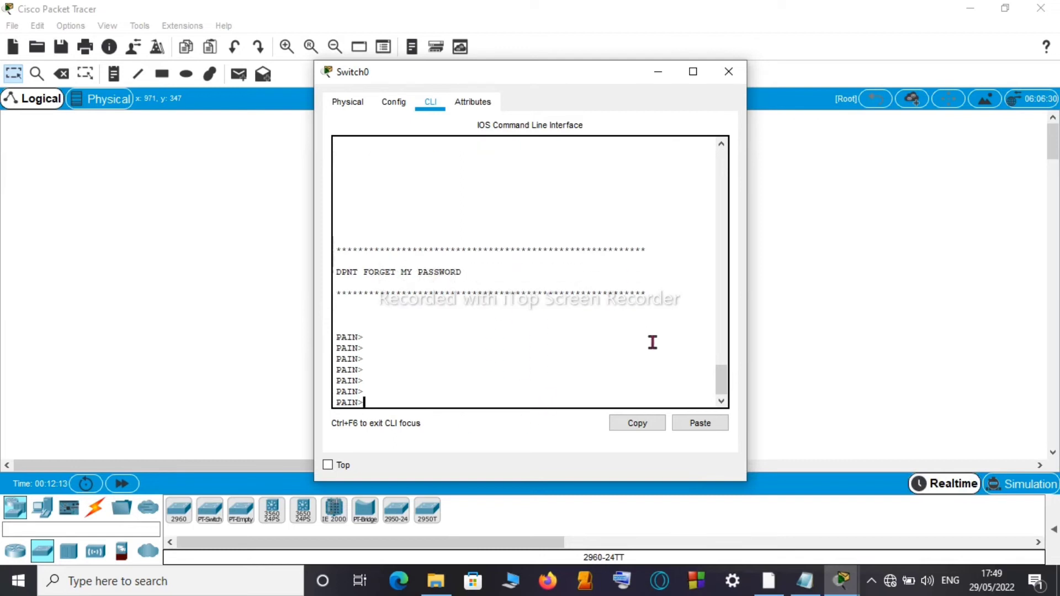
left_click(815, 591)
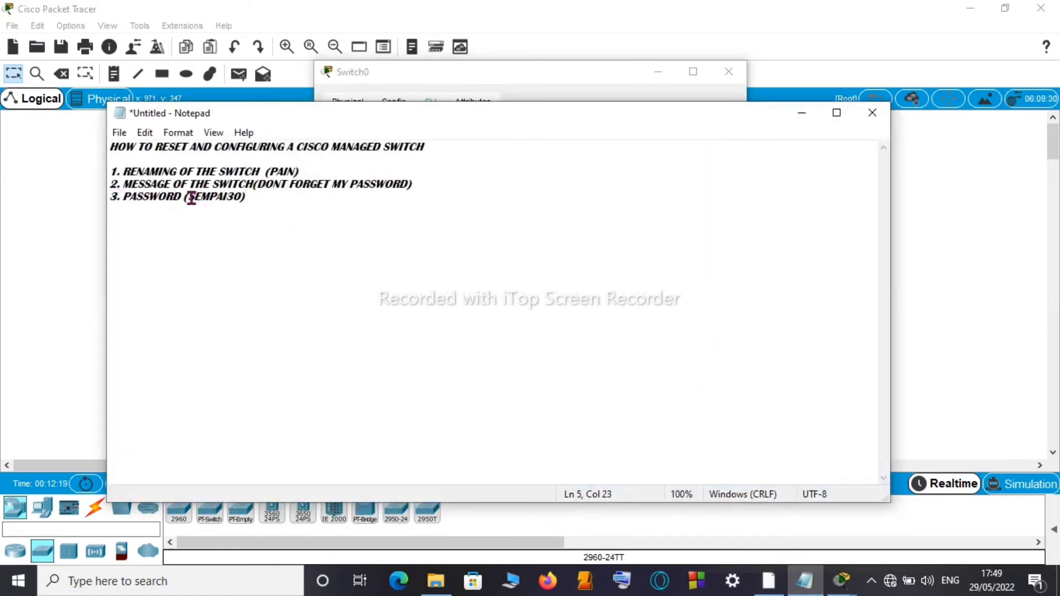
Step: Select the password line in the Notepad notes, then minimize Notepad to return to the switch
left_click_drag(192, 197, 246, 198)
left_click(141, 202)
left_click(122, 204)
left_click_drag(123, 204, 246, 202)
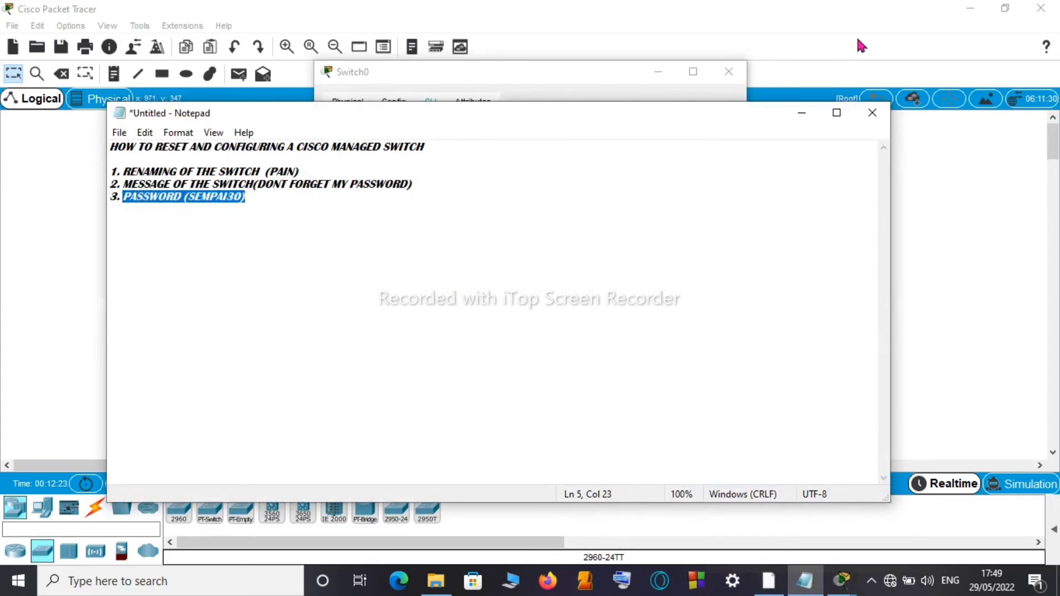
left_click(801, 113)
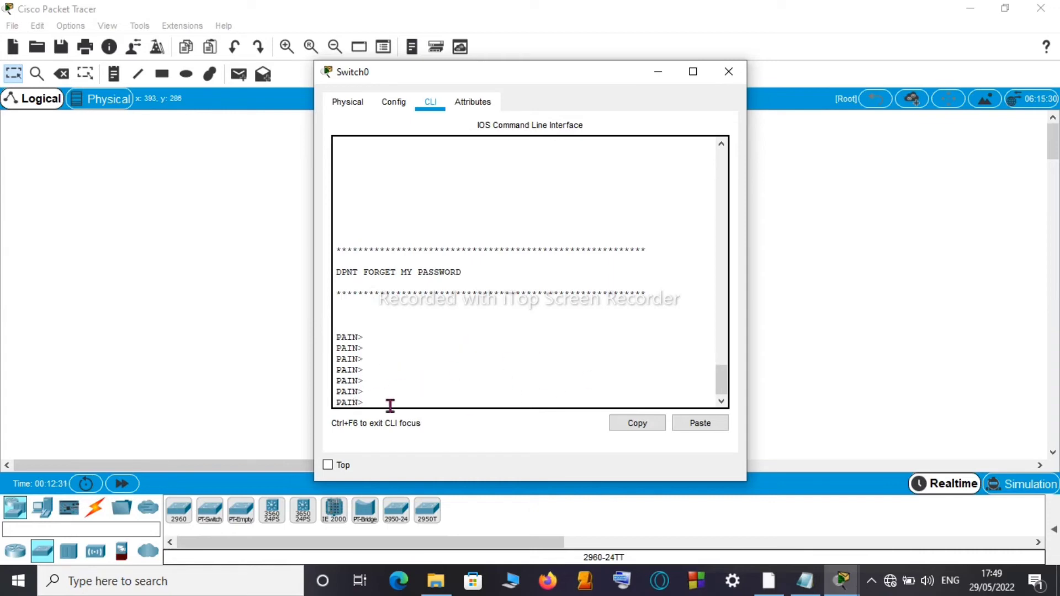
Step: Enter privileged mode with enable and configuration mode with configure t, then begin the line con 0 command
type("enable")
key("Return")
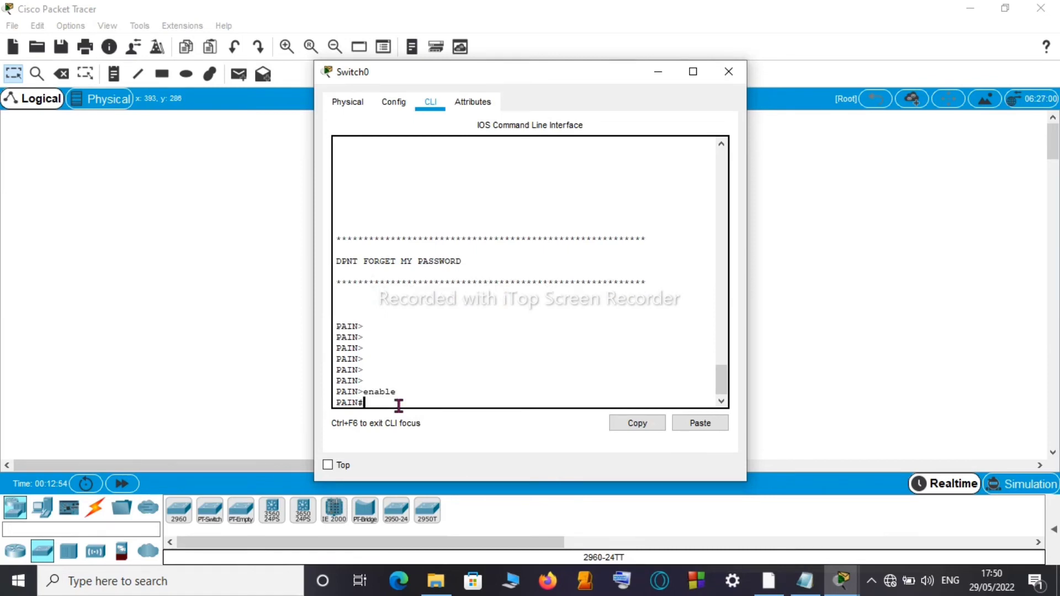
type("confi")
type("g")
key("BackSpace")
type("figure t")
key("Return")
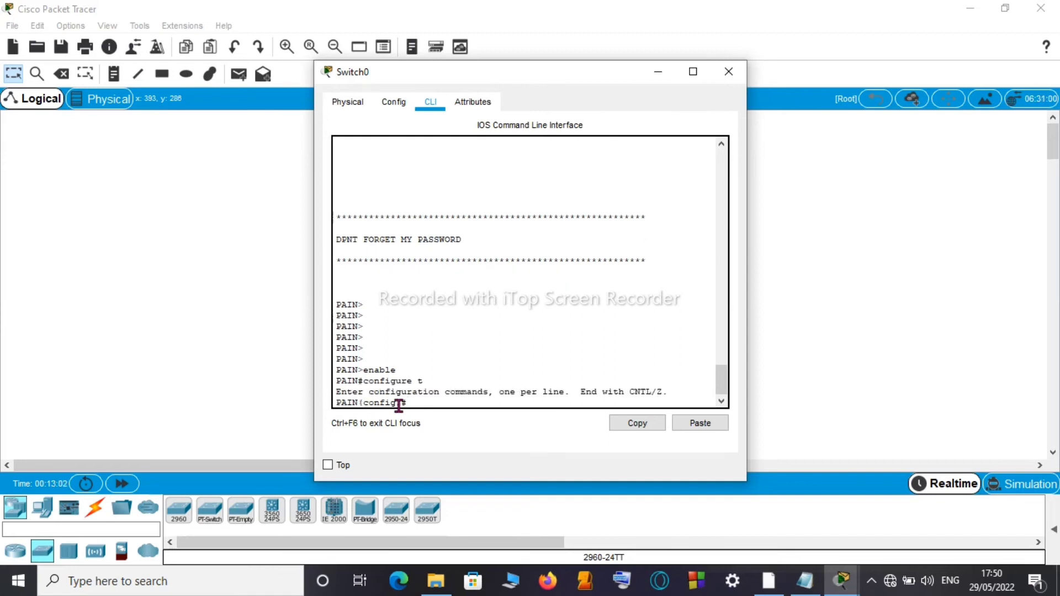
key("Return")
key("Return")
key("Return")
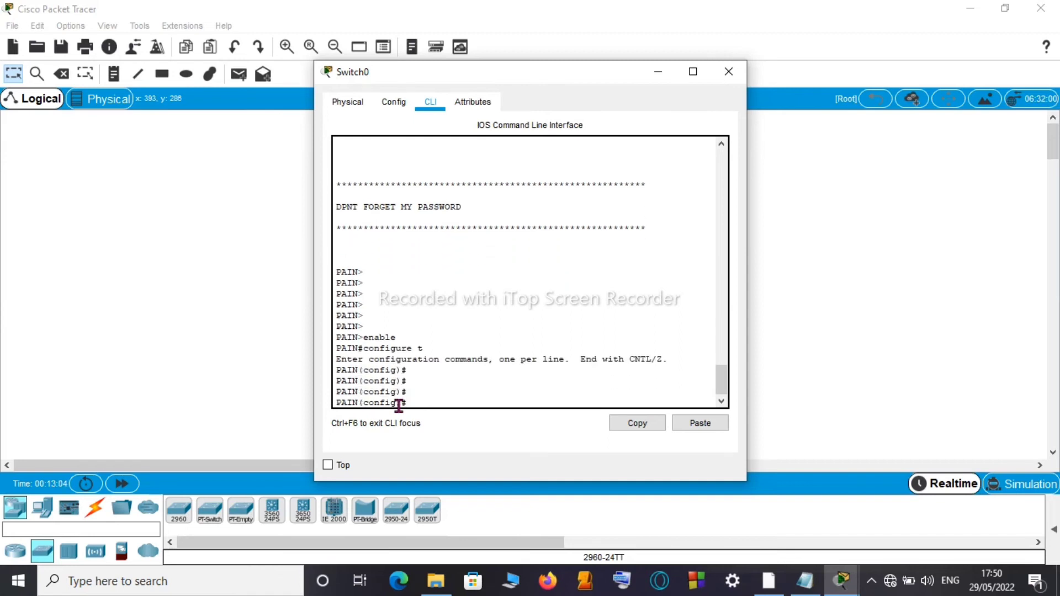
key("Return")
key("Return")
key("Return")
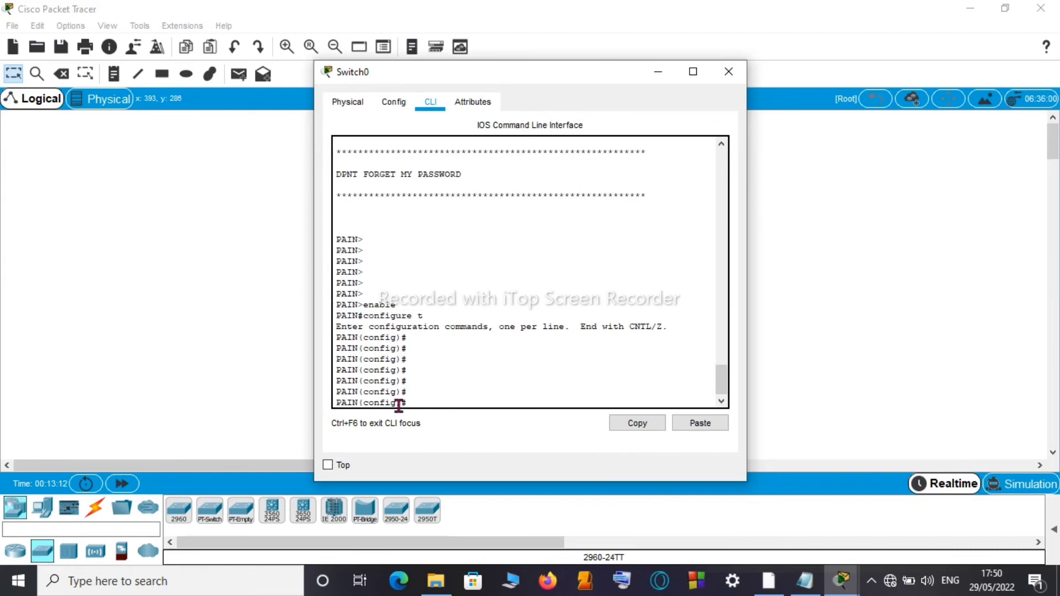
key("Return")
key("Return")
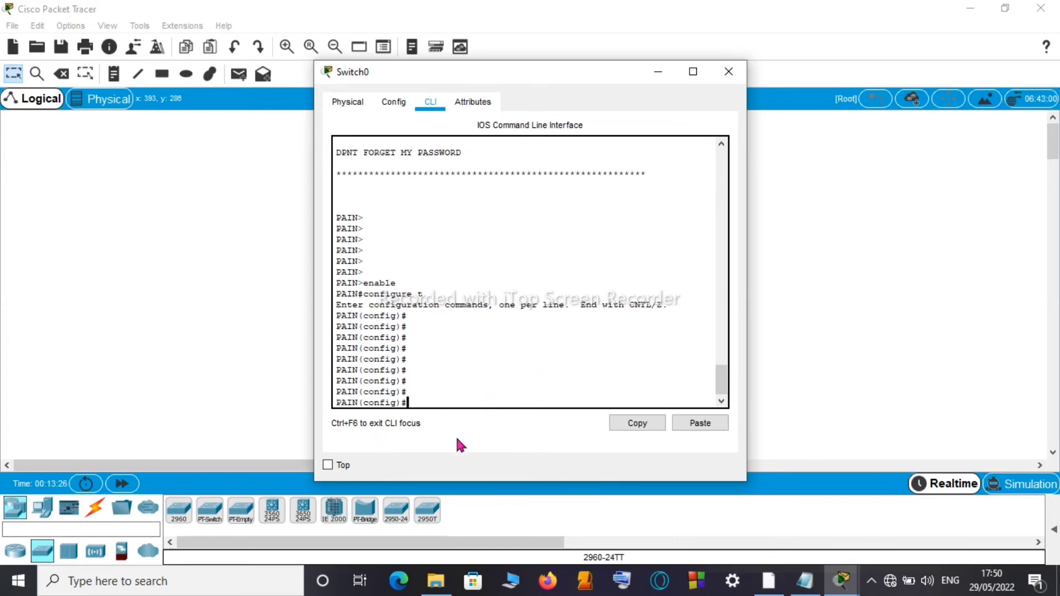
type("line con 0")
Step: Enter console line 0 configuration and start the password command
key("Return")
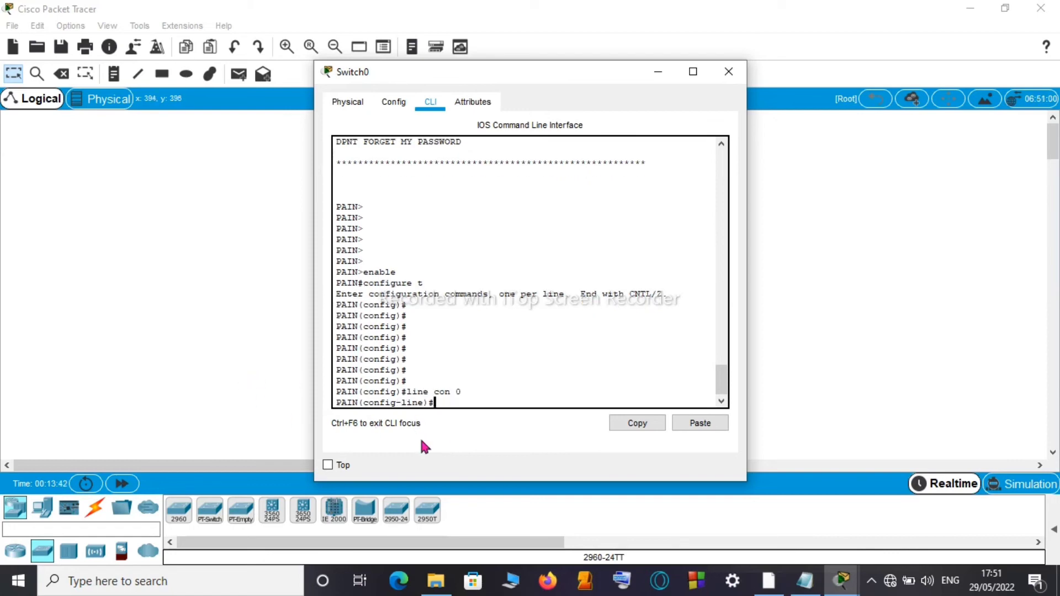
key("Return")
key("Return")
key("Return")
key("Return")
key("Return")
key("Return")
key("Return")
key("Return")
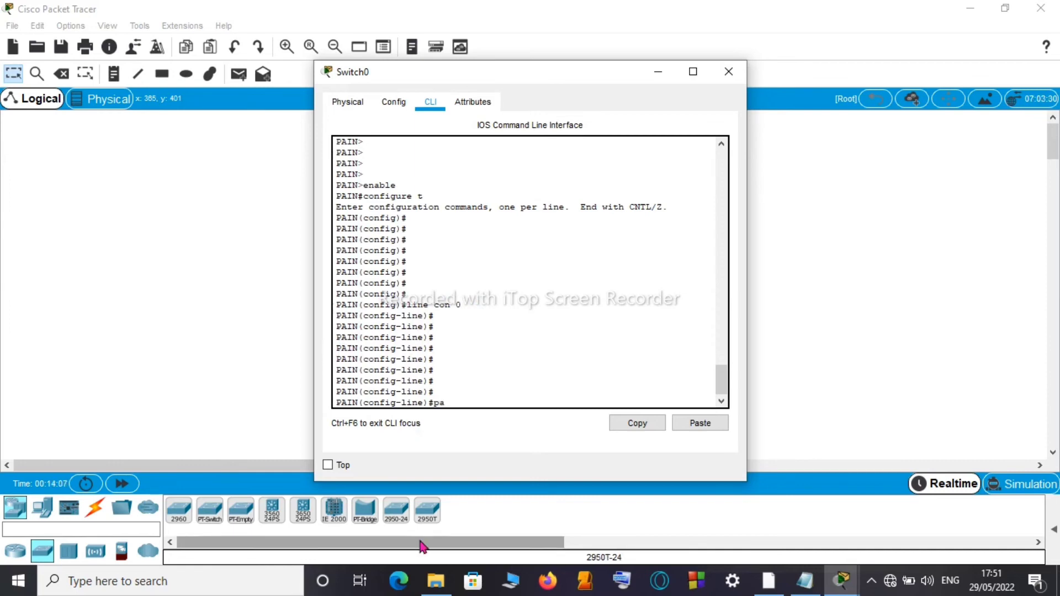
type("assword")
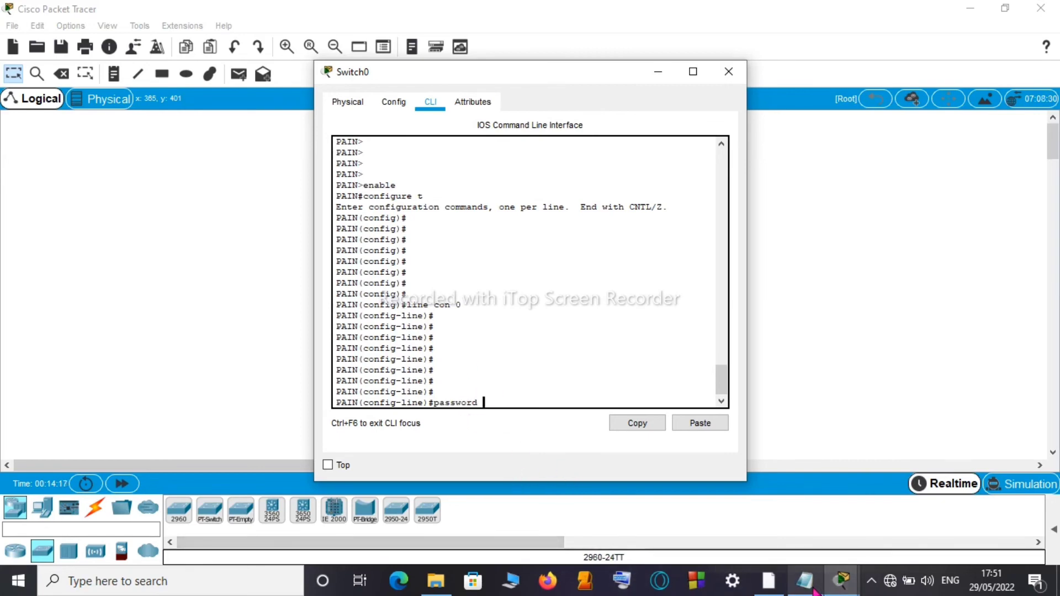
Step: Copy the console password from the Notepad notes and minimize Notepad
mouse_move(814, 591)
left_click(813, 505)
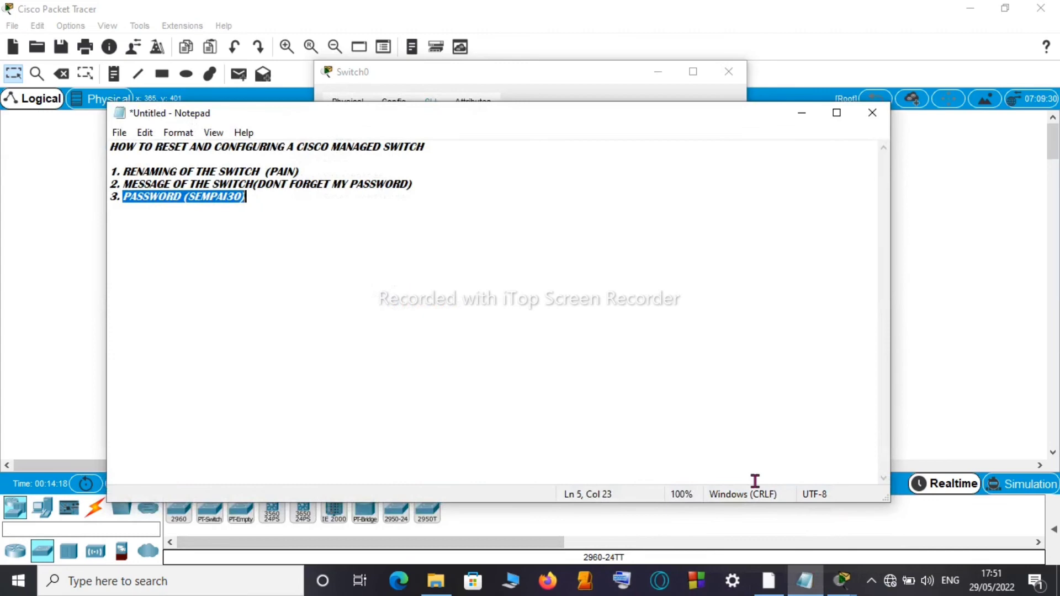
left_click_drag(188, 197, 238, 200)
right_click(234, 203)
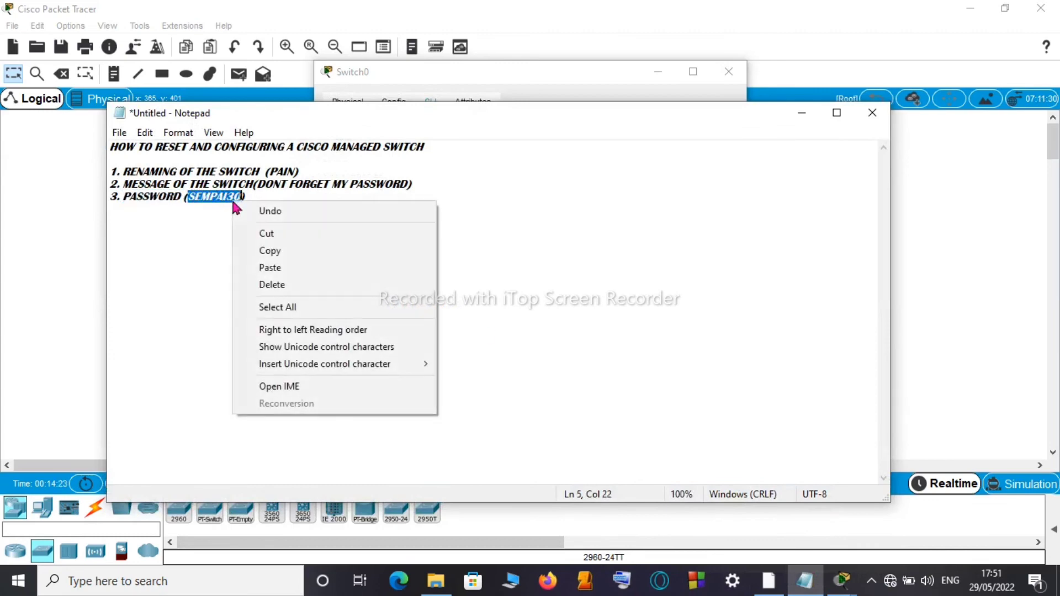
left_click(292, 251)
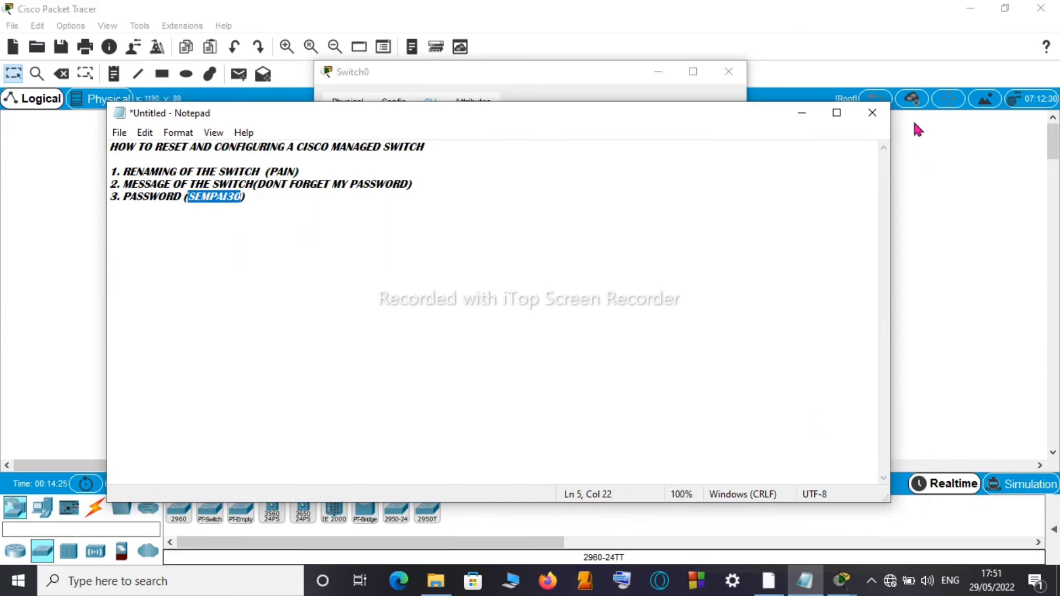
left_click(803, 113)
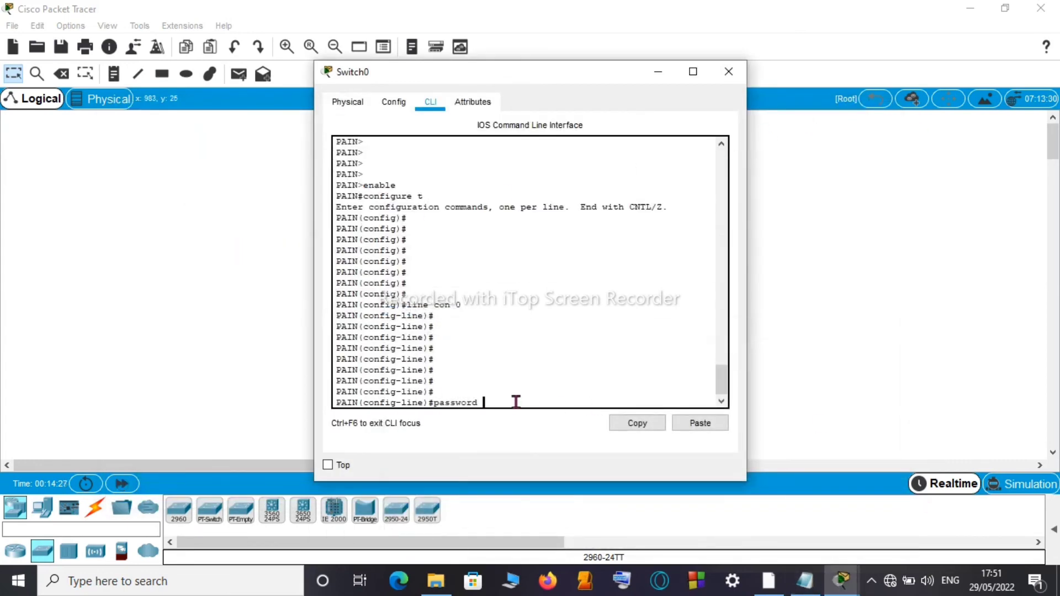
Step: Paste the copied password as console line 0's password and enable login
right_click(484, 401)
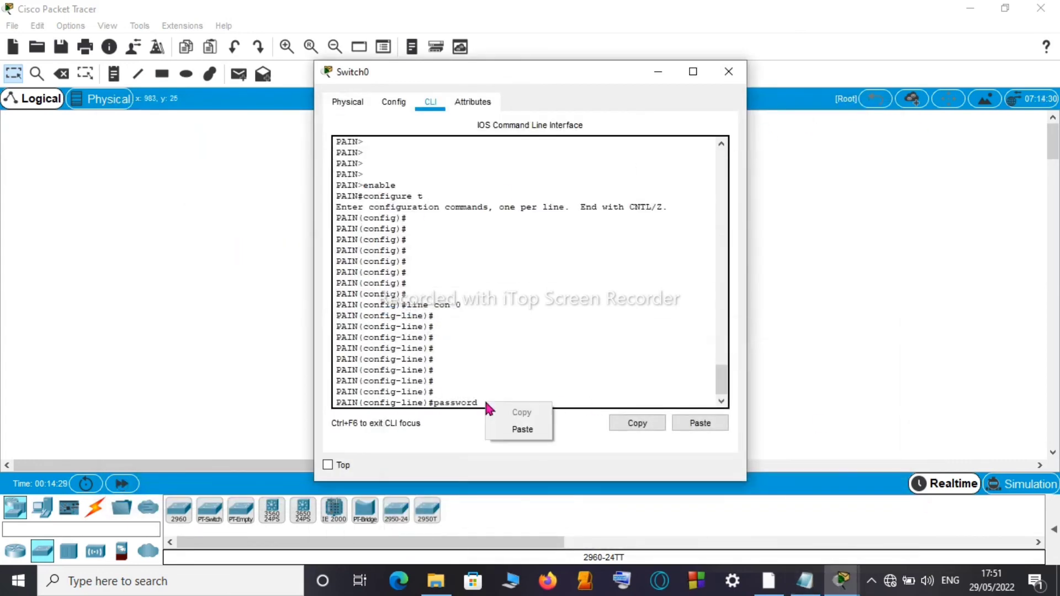
left_click(524, 428)
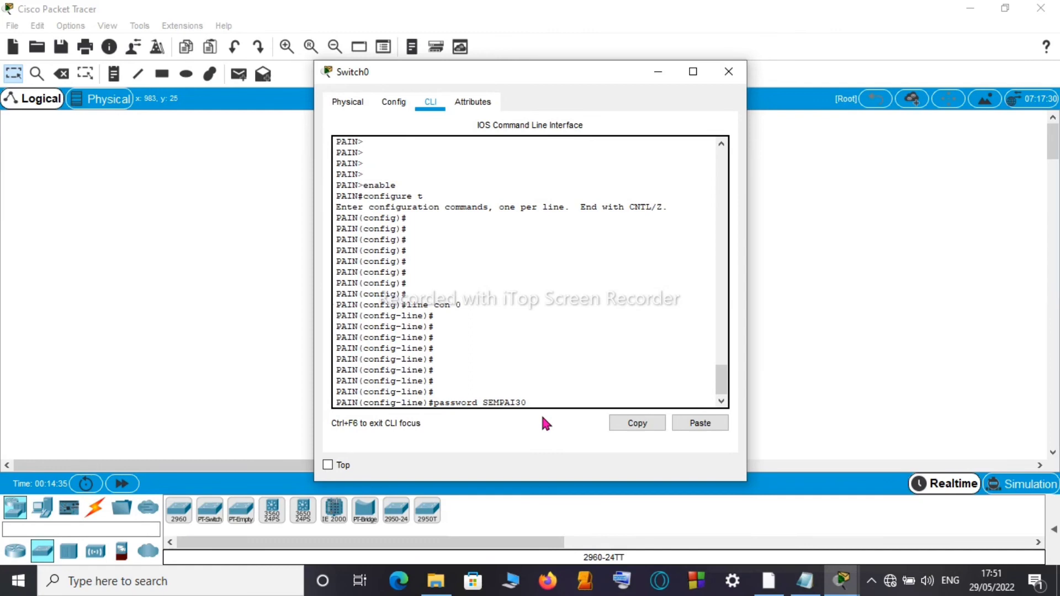
key("Return")
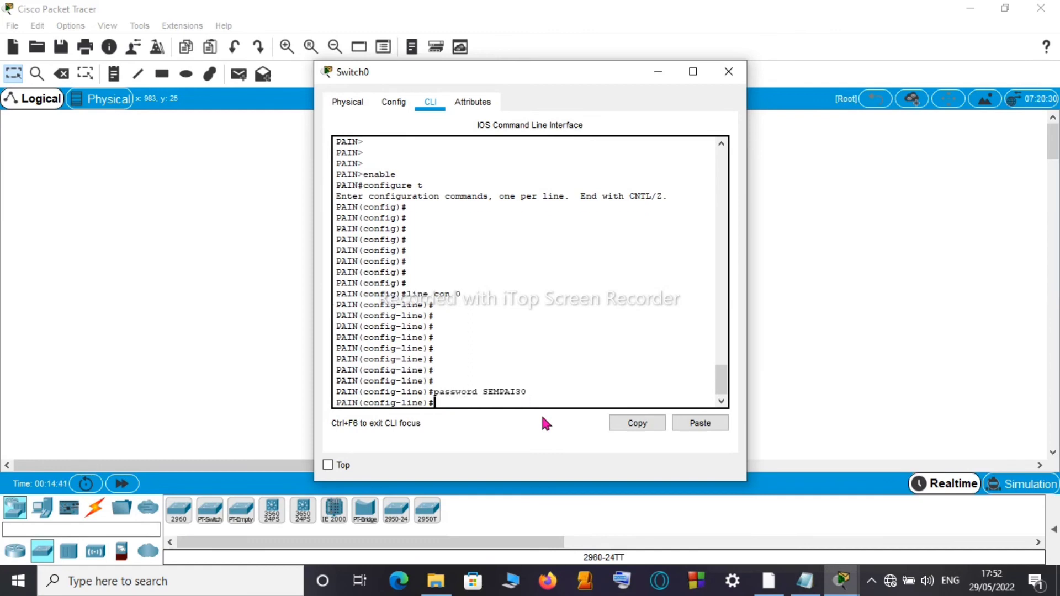
type("login")
key("Return")
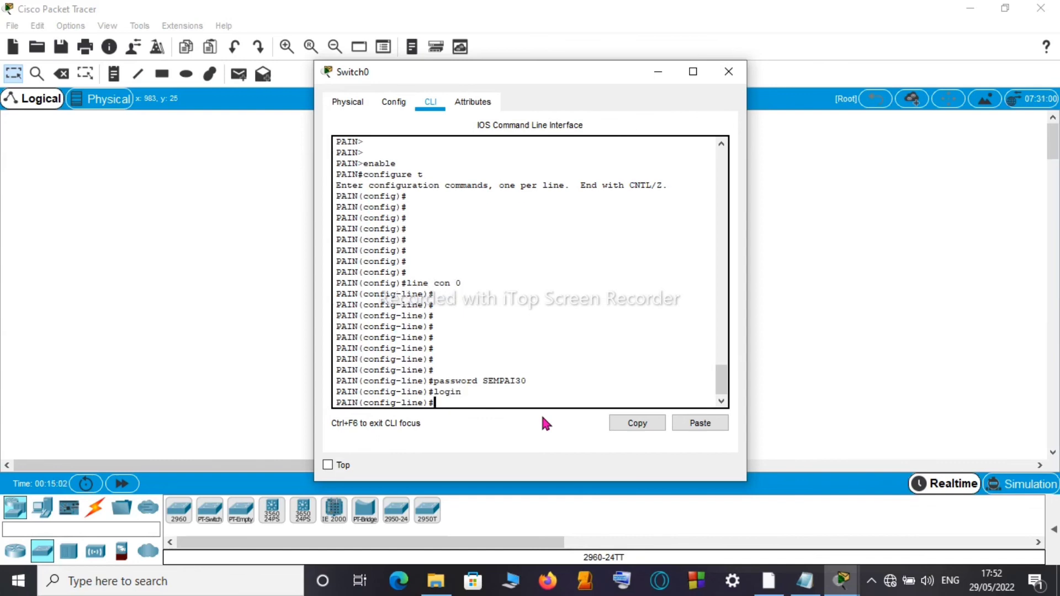
Step: Exit line and global configuration modes back to the PAIN# prompt
key("Return")
type("ex")
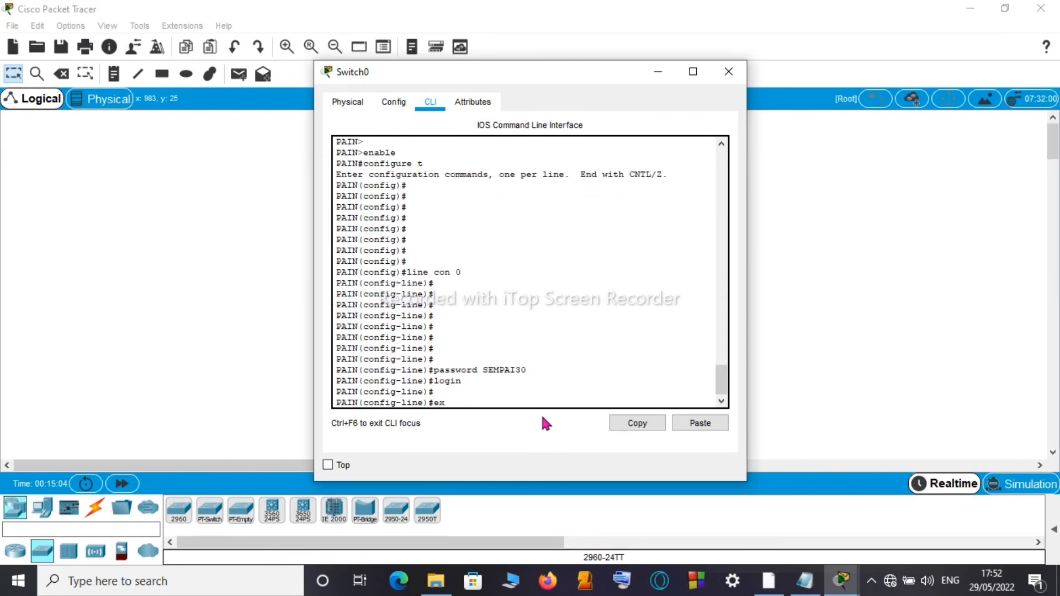
type("it")
key("Return")
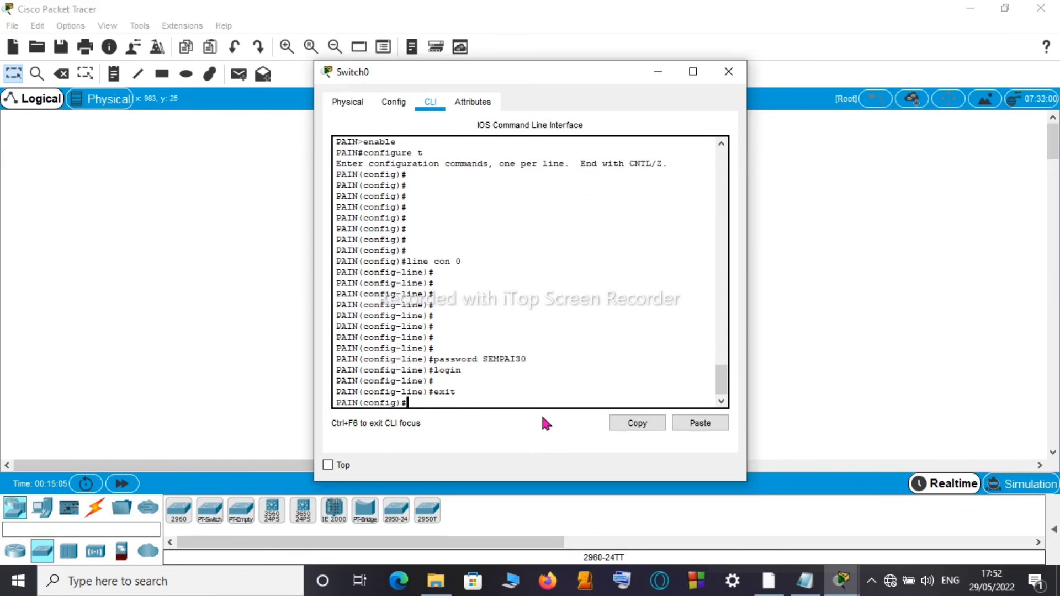
type("exit")
key("Return")
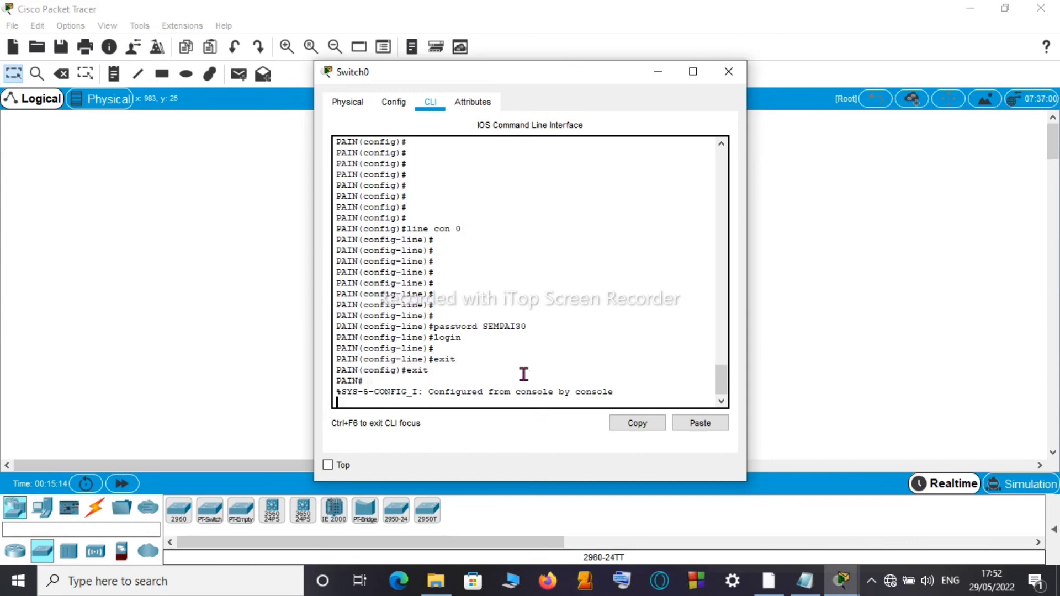
type("exit")
Step: End the session and log back in past the banner with the console password, reaching PAIN>
key("Return")
key("Return")
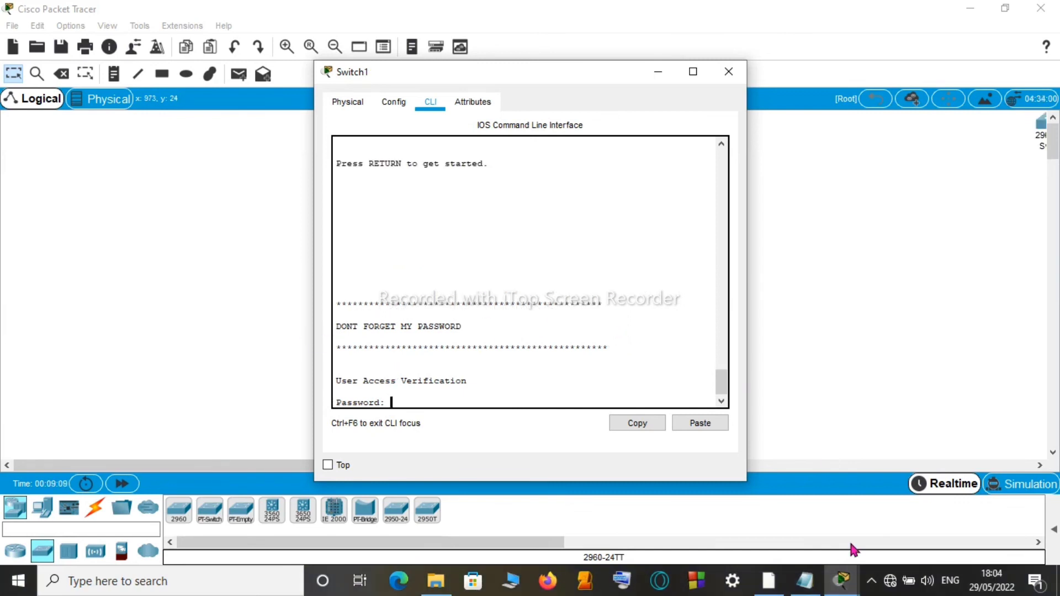
key("Return")
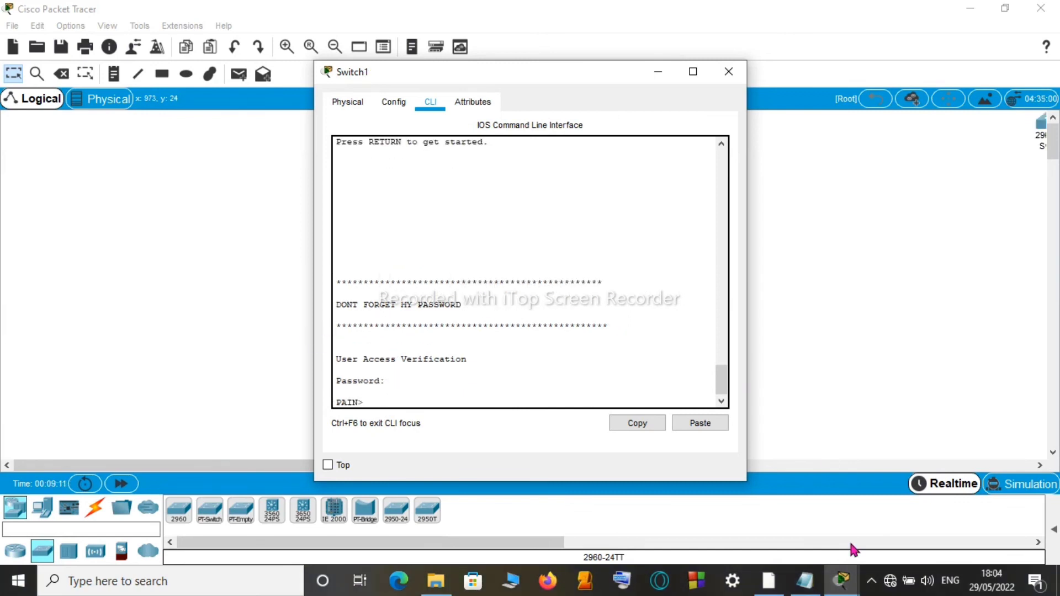
key("Return")
key("Return")
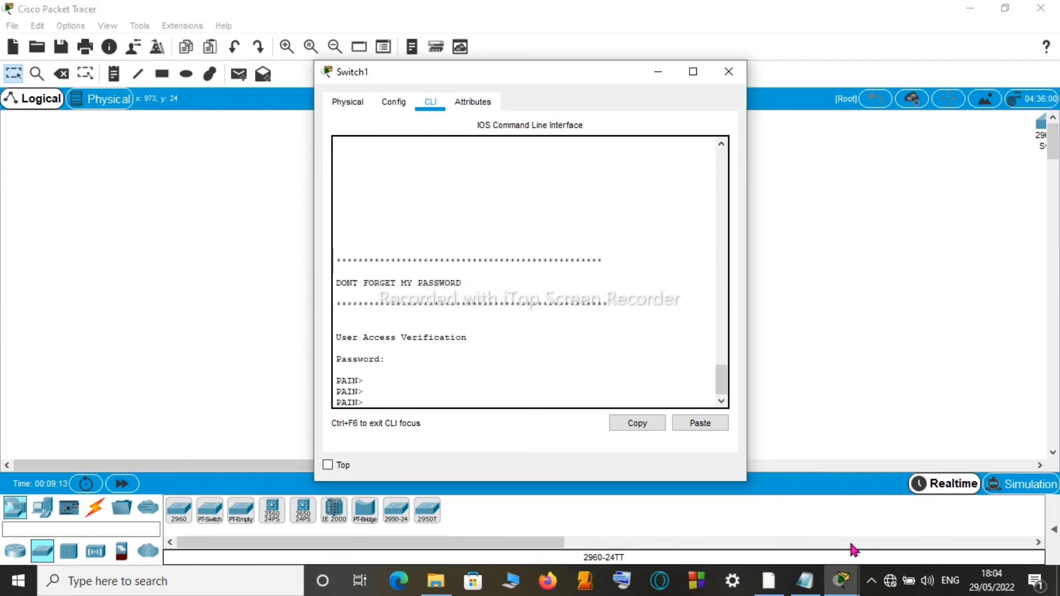
key("Return")
key("Return")
key("Return")
key("Return")
key("Return")
key("Return")
key("Return")
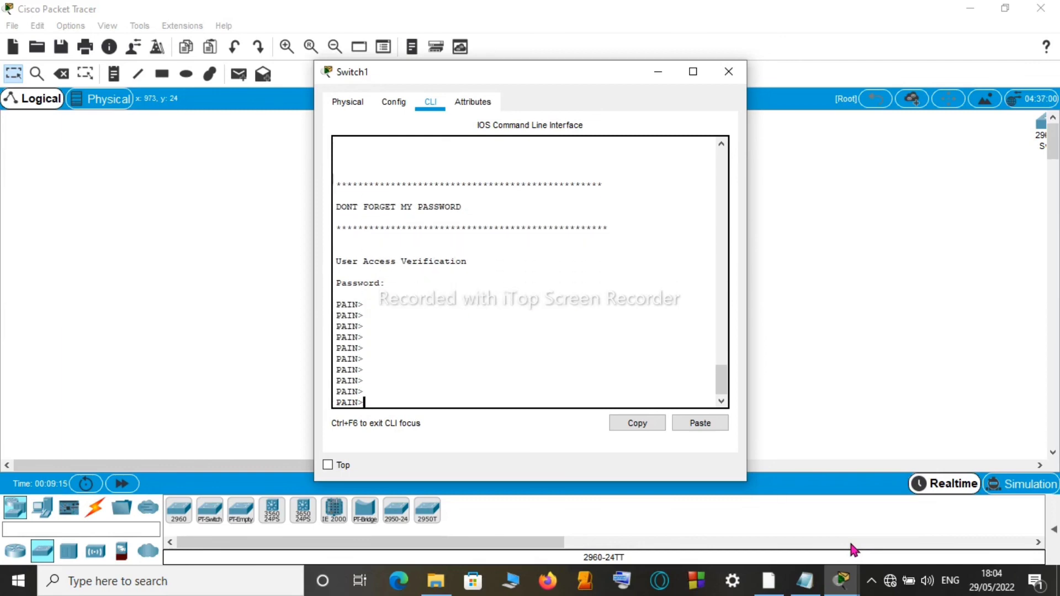
key("Return")
key("Return")
key("Return")
key("Return")
key("Return")
key("Return")
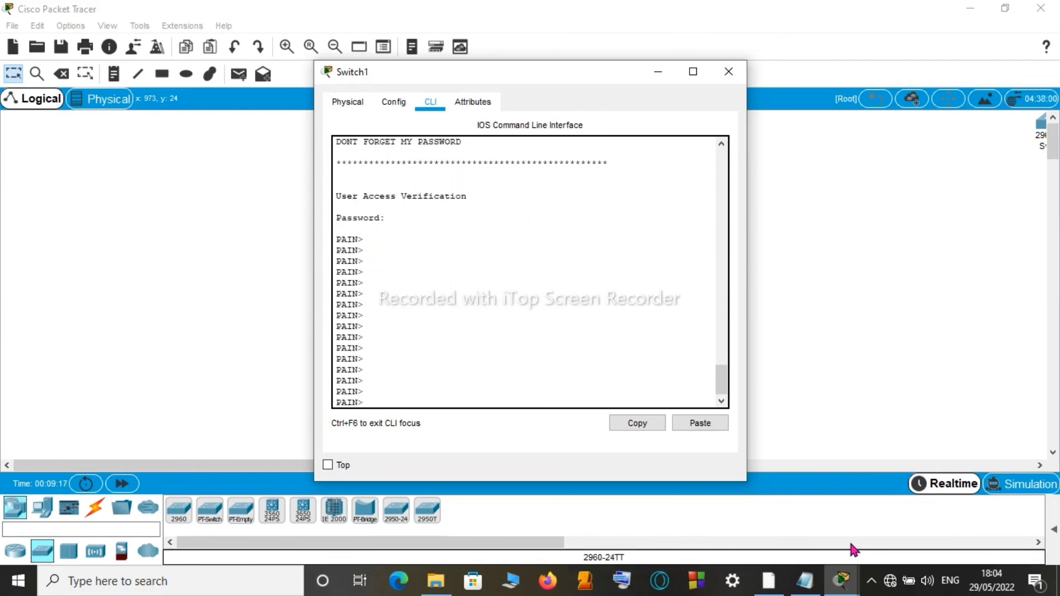